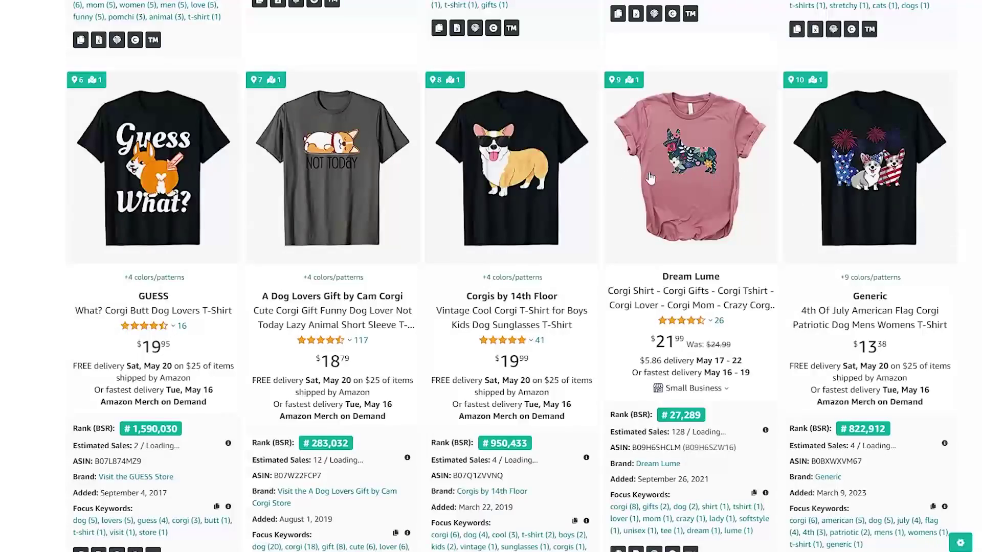
- Scroll further down the corgi T-shirt results and view the second cat design full size
scroll(113, 169, "down", 10)
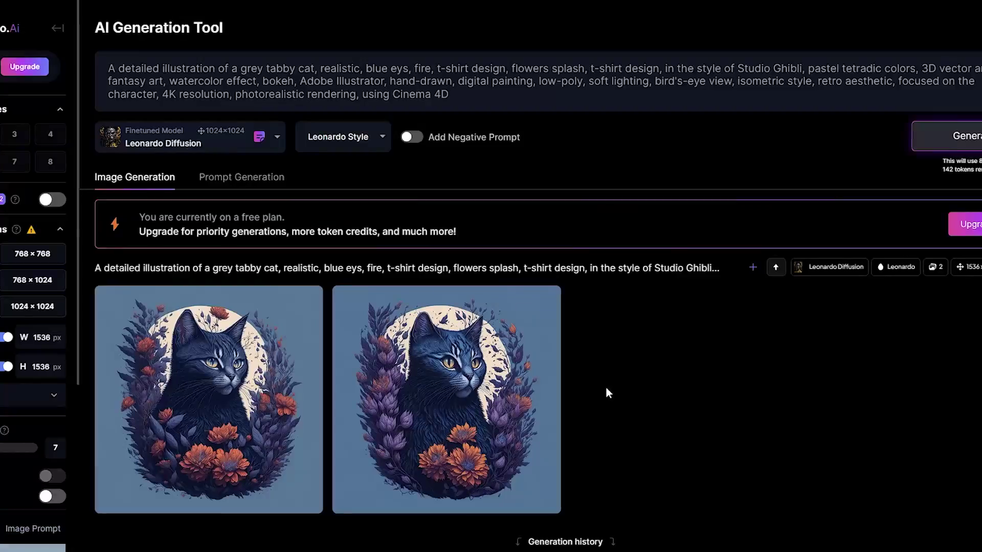
left_click(442, 381)
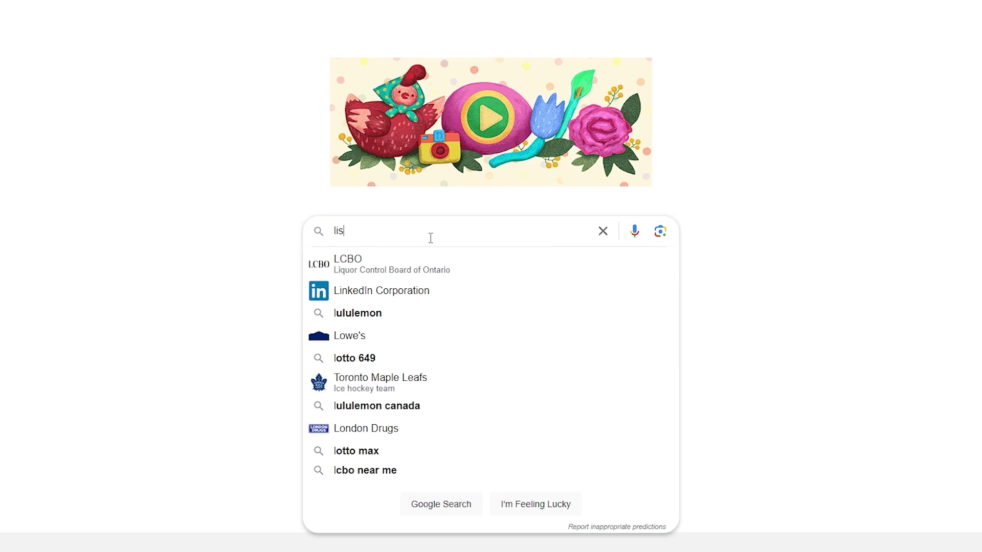
- Search Google for 'list of pets', then enter 'horse shirt' into Amazon's search box
type("t of pe")
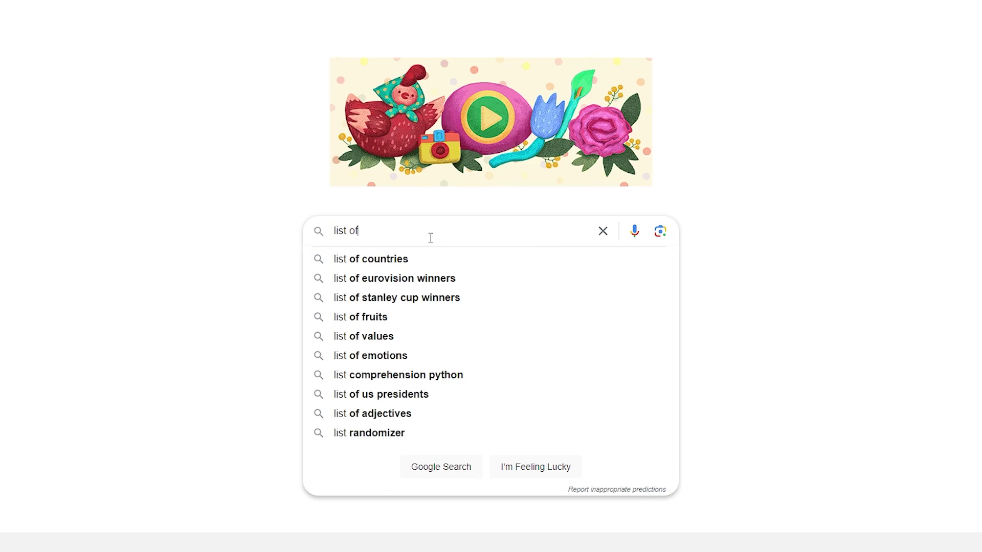
type("ts")
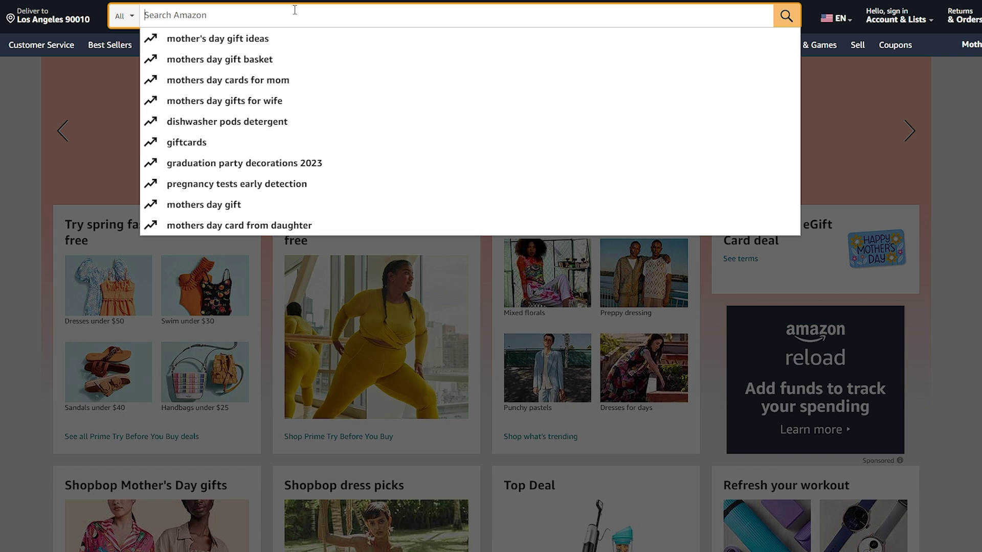
type("horse s")
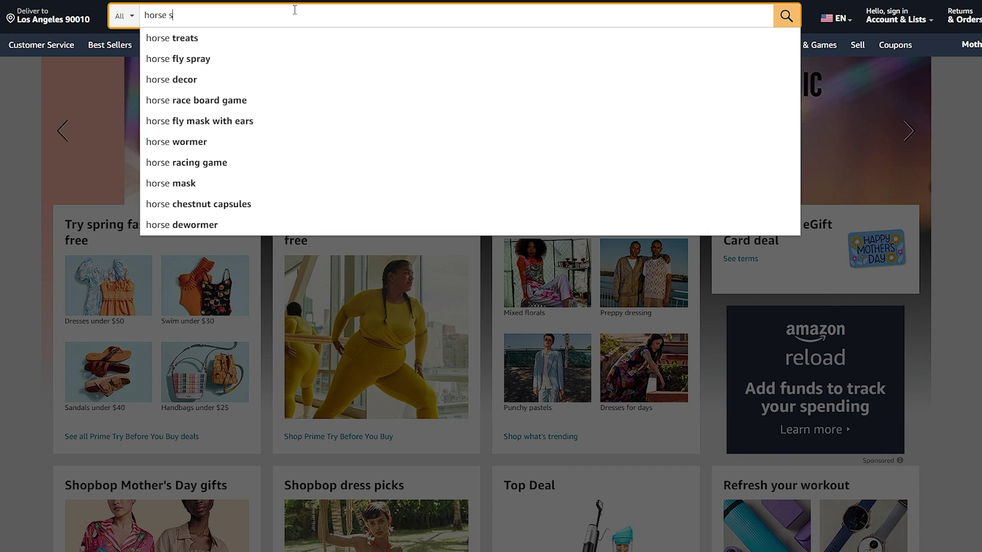
type("hirt")
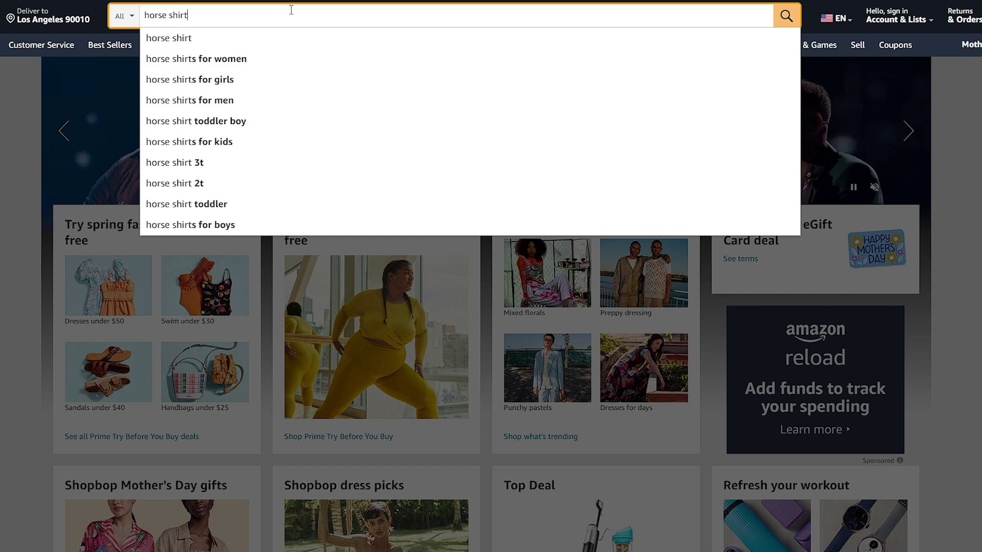
- Search Amazon for 'horse shirt', open the pop art horse shirt and select its title
key("Return")
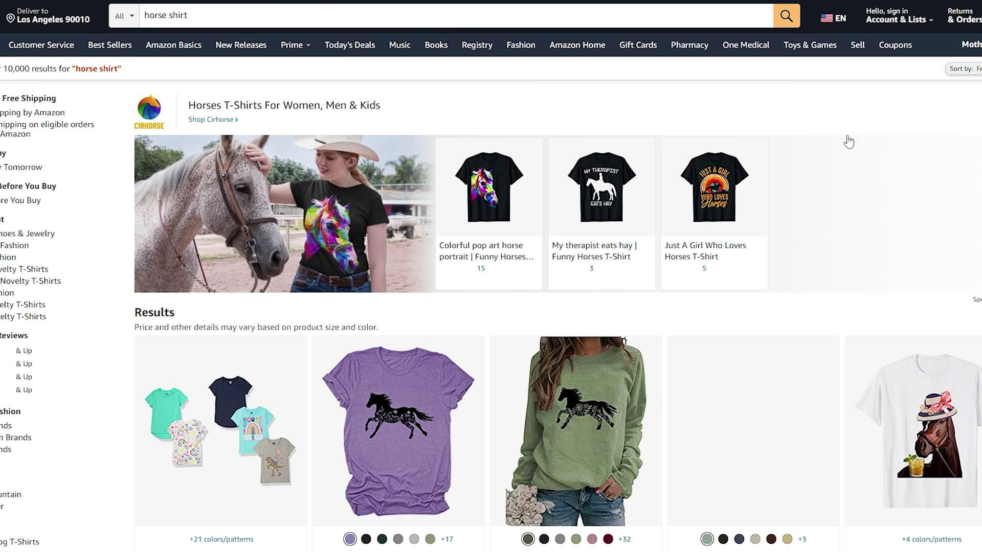
scroll(849, 142, "down", 1)
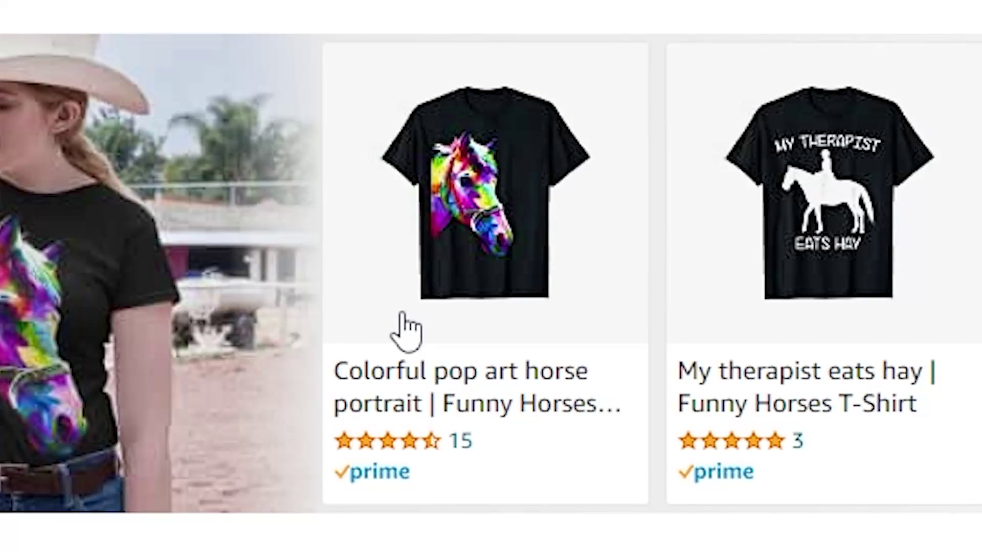
left_click(457, 218)
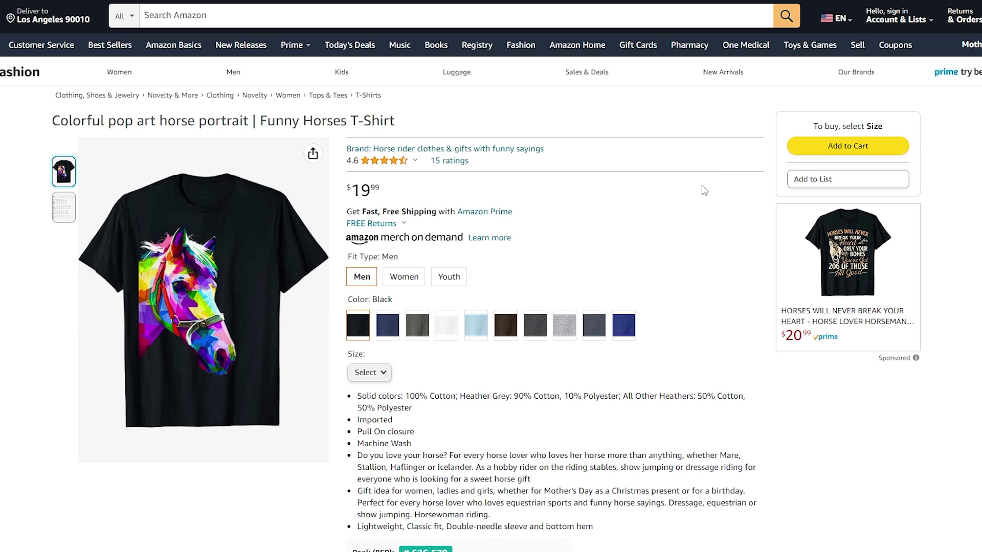
scroll(629, 192, "down", 1)
scroll(528, 310, "down", 3)
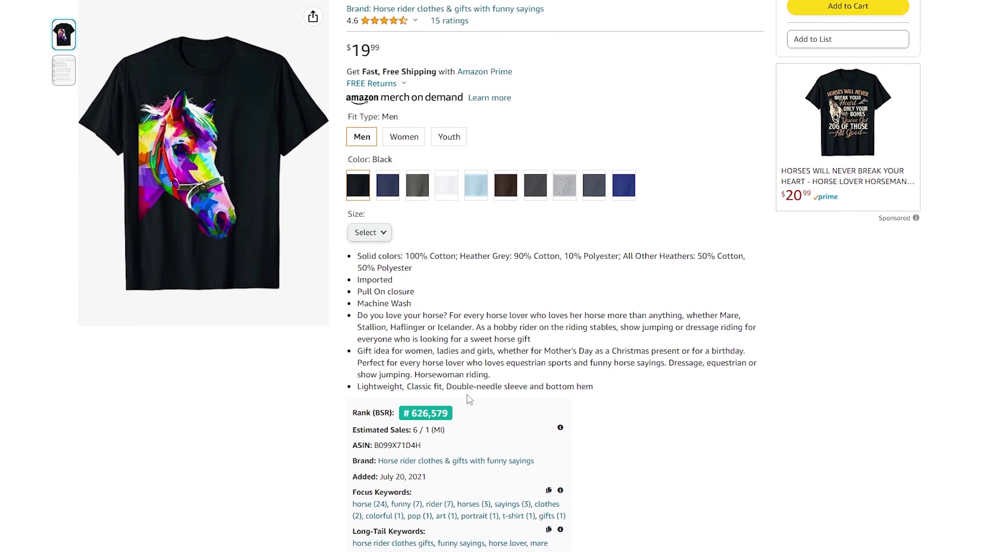
scroll(437, 331, "up", 1)
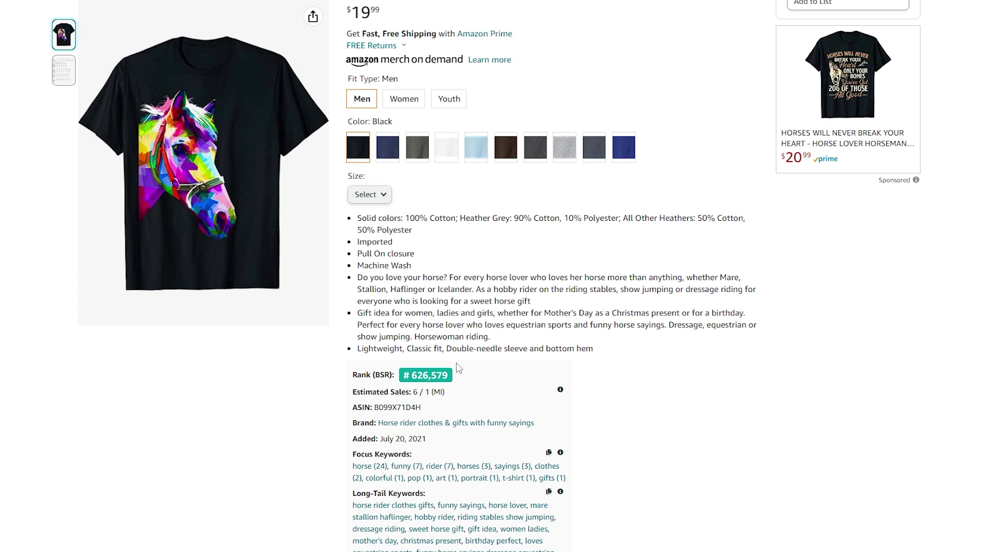
scroll(464, 375, "up", 3)
left_click_drag(52, 121, 248, 121)
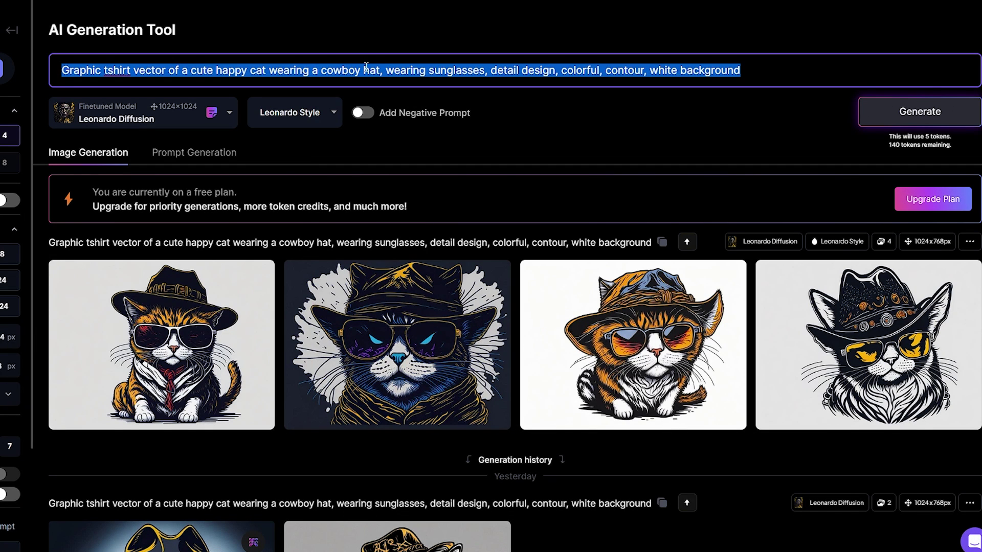
- Replace the cat prompt with 'Colorful pop art horse portrait', generate four images and preview the fourth
type("Colorful pop art horse portrait")
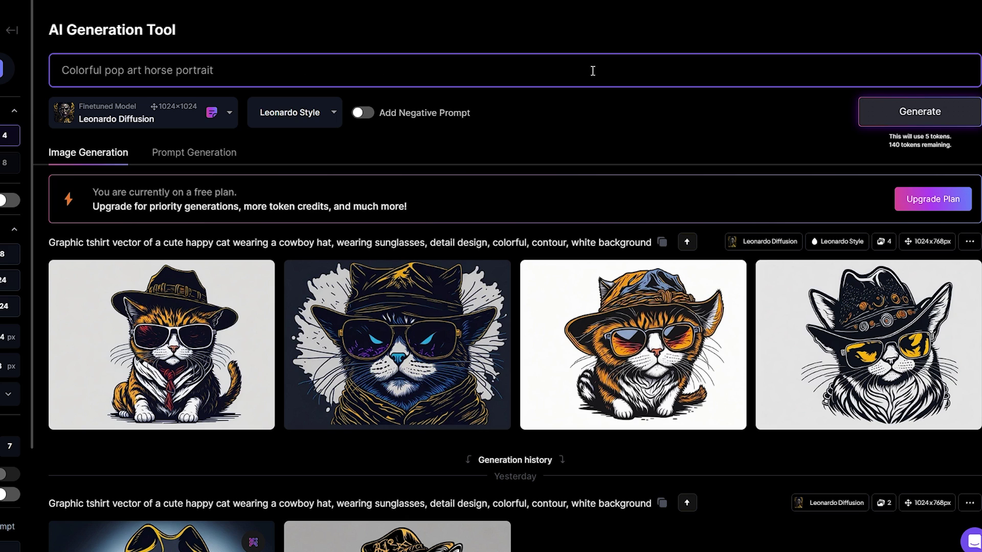
left_click(870, 115)
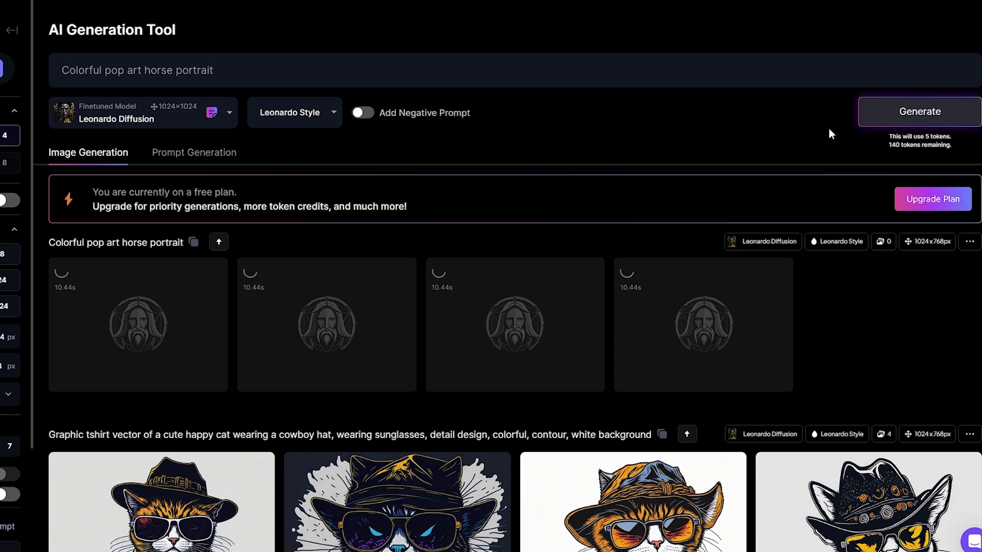
scroll(901, 150, "down", 1)
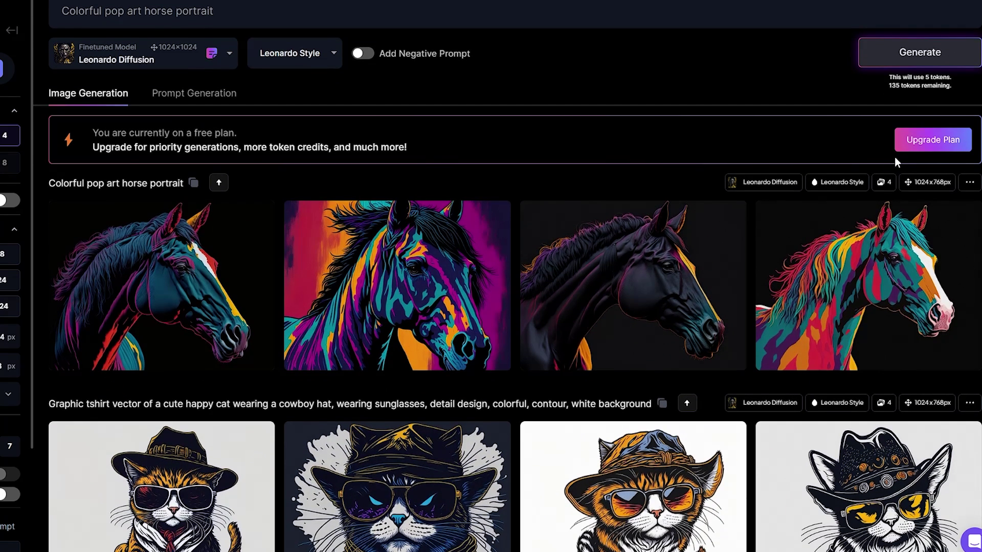
left_click(908, 279)
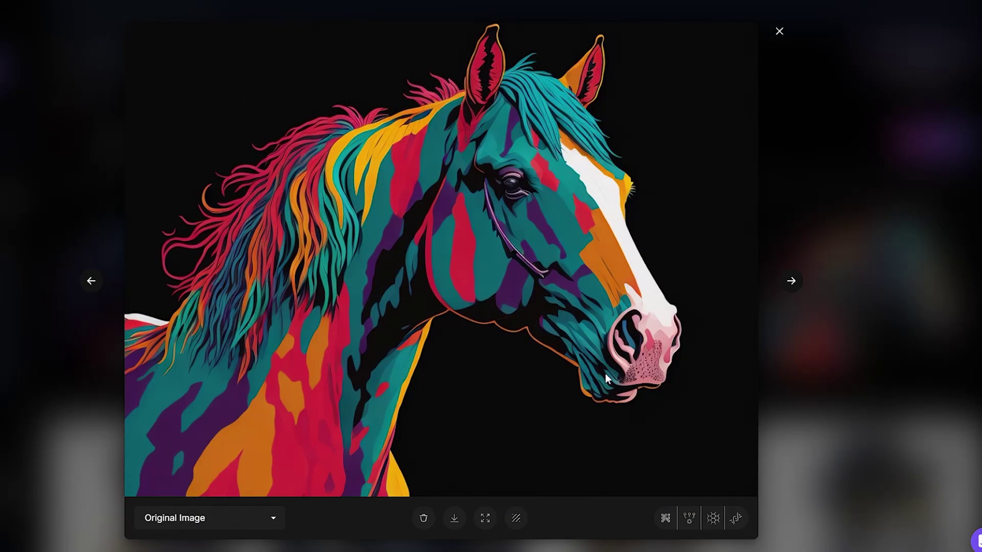
key("Escape")
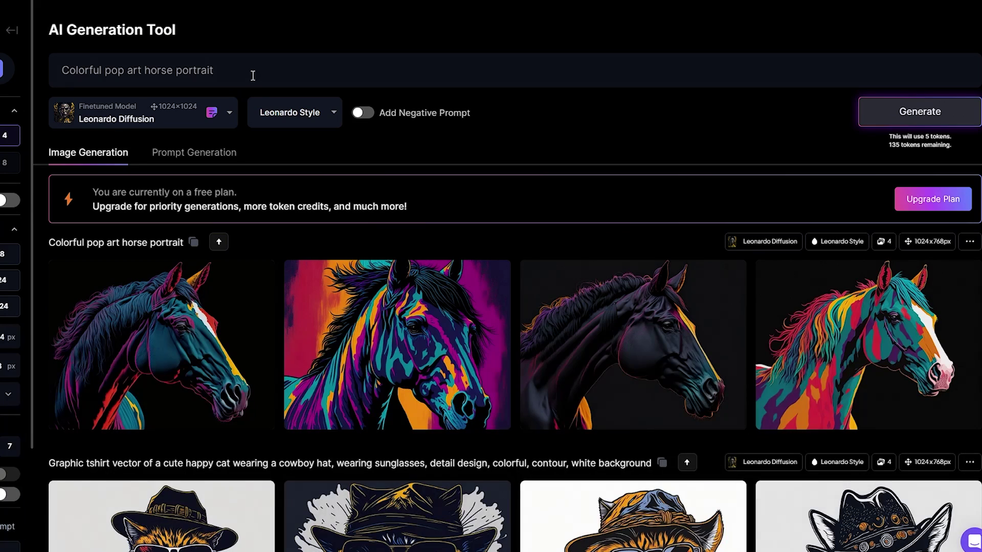
left_click_drag(252, 72, 51, 72)
key("ctrl+c")
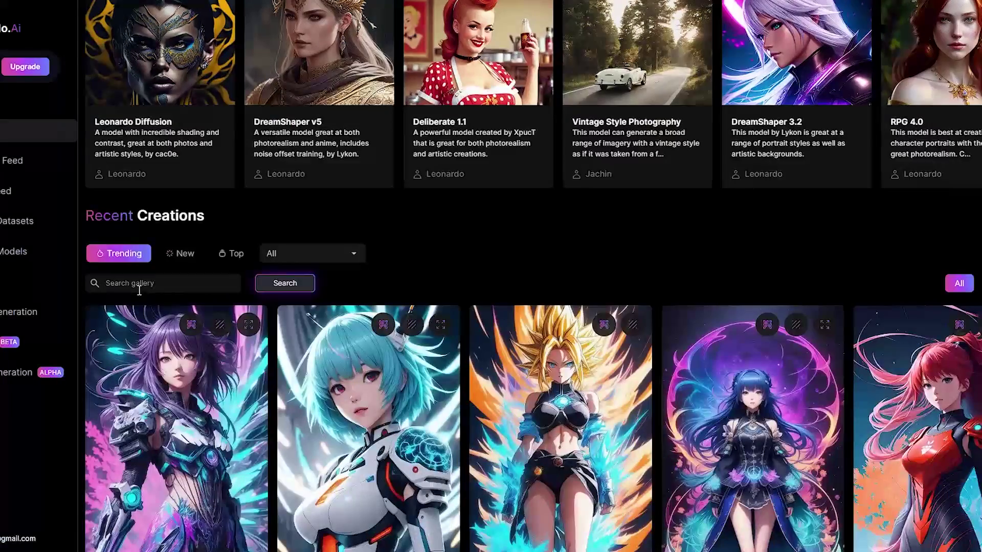
- Search the community gallery for 't-shirt' and copy the hiker illustration's prompt
left_click(161, 287)
type("tshirt")
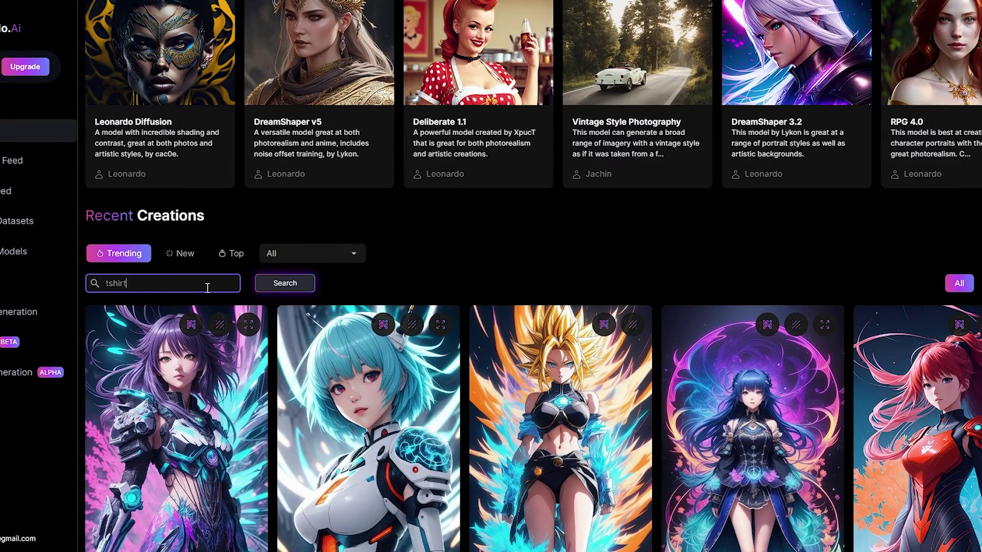
left_click(285, 283)
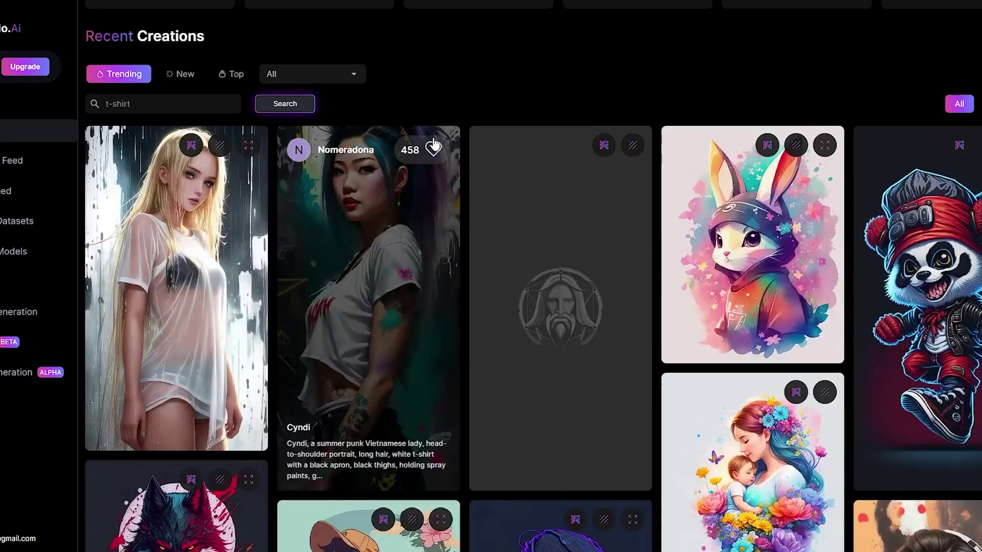
scroll(460, 85, "down", 5)
scroll(460, 85, "down", 3)
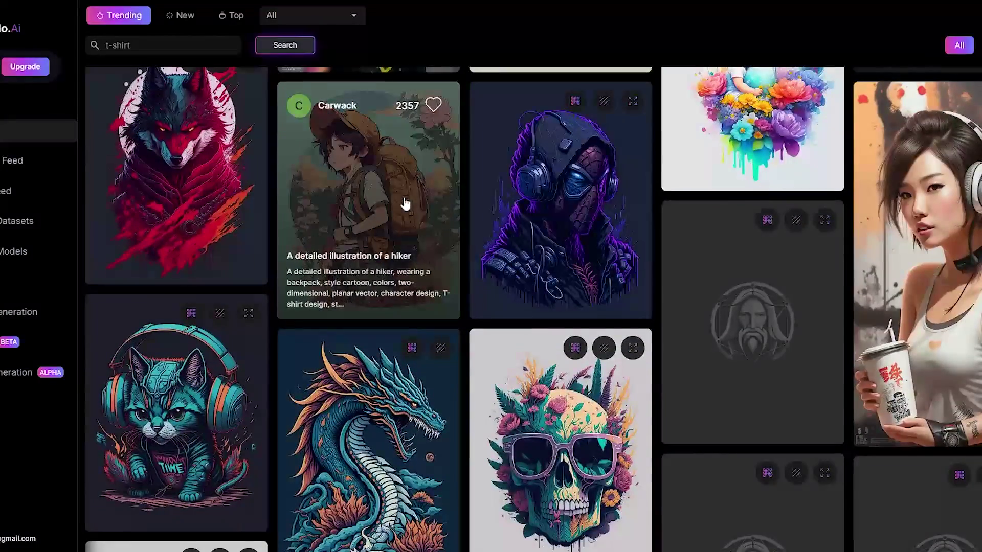
left_click(402, 200)
left_click_drag(471, 126, 601, 220)
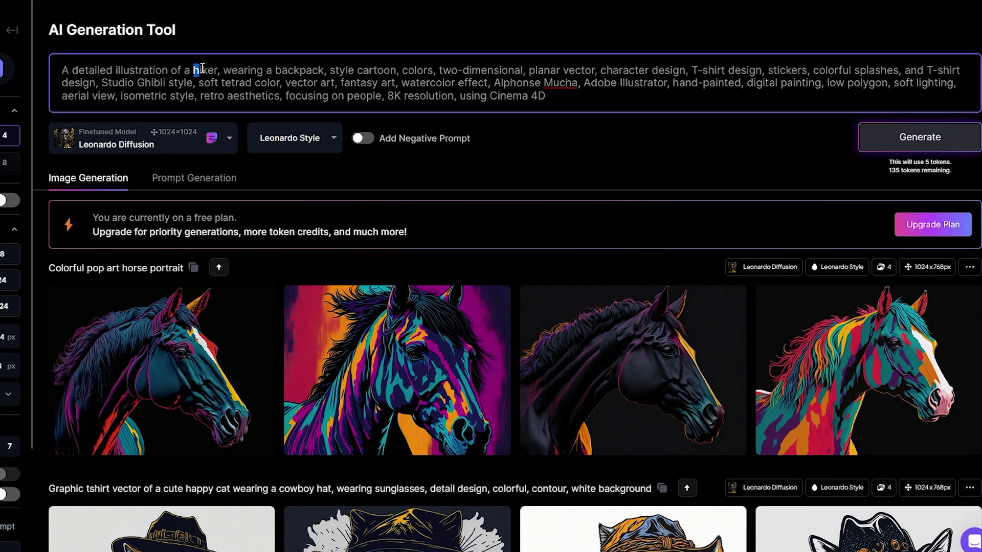
- Swap 'hiker' for 'Colorful pop art horse portrait', delete 'wearing a backpack', and preview the fourth result
left_click_drag(202, 68, 218, 70)
key("ctrl+v")
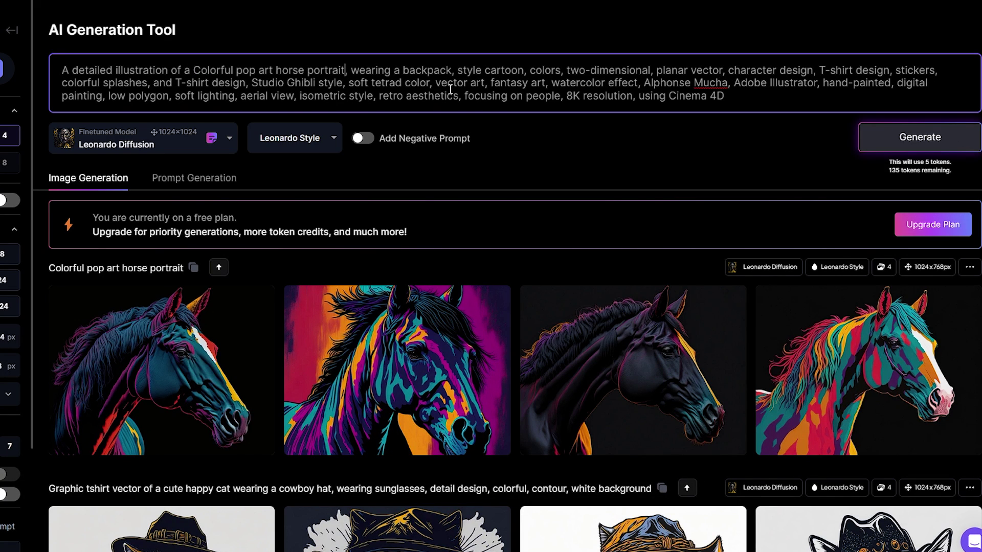
left_click_drag(356, 70, 456, 68)
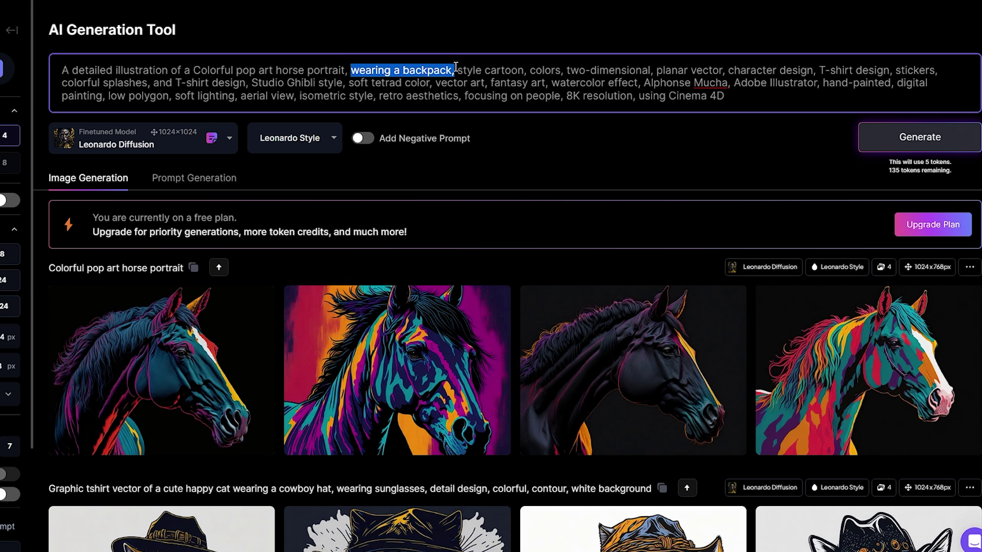
key("BackSpace")
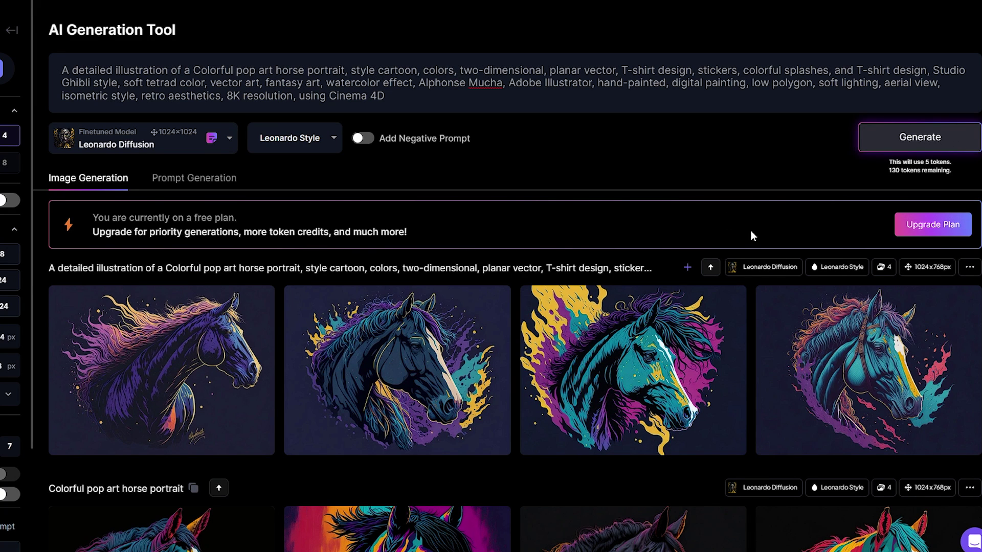
left_click(864, 340)
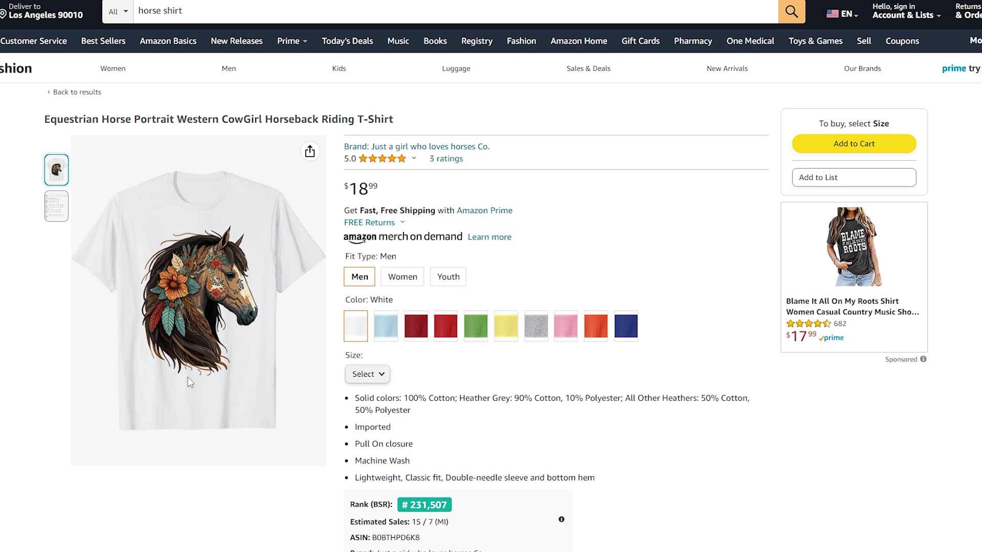
scroll(448, 378, "down", 1)
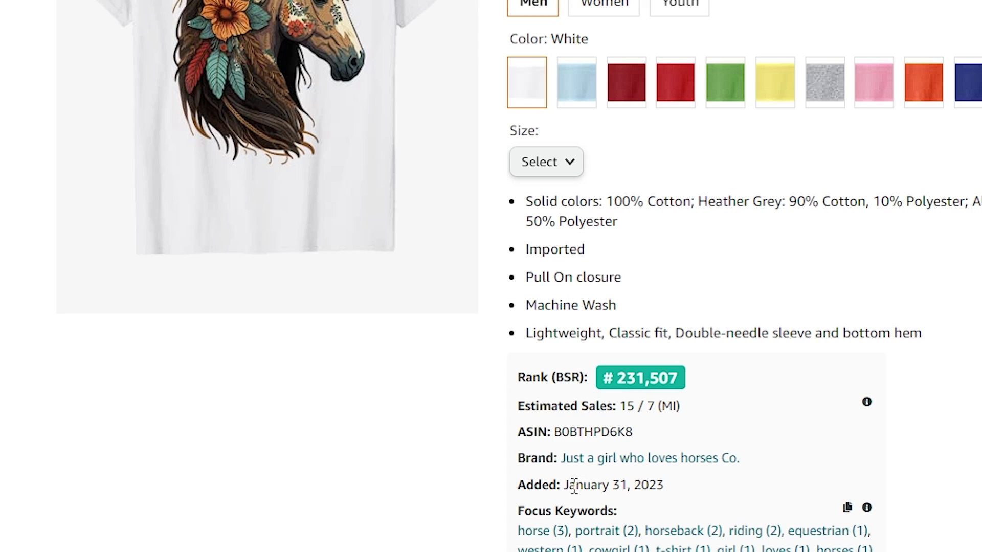
left_click_drag(574, 485, 632, 516)
left_click(623, 509)
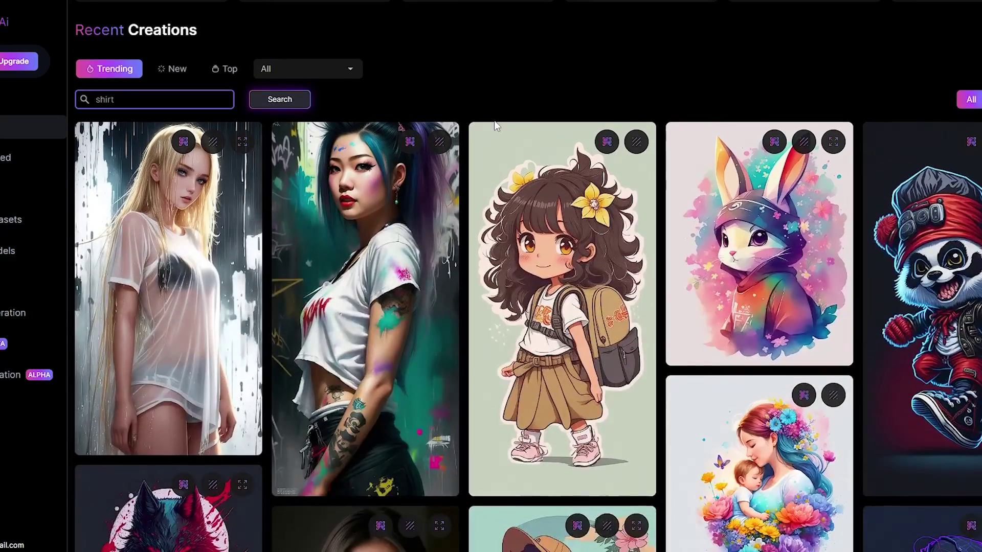
- Change the trending ninja bunny prompt's subject to 'horse with flowers' and preview the third and fourth results
scroll(463, 82, "down", 2)
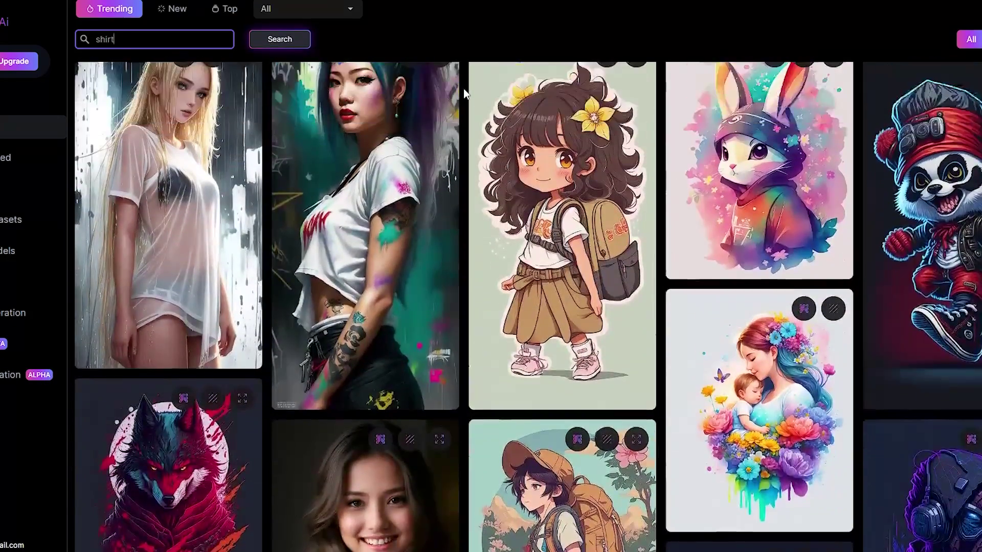
scroll(464, 88, "up", 1)
left_click(796, 264)
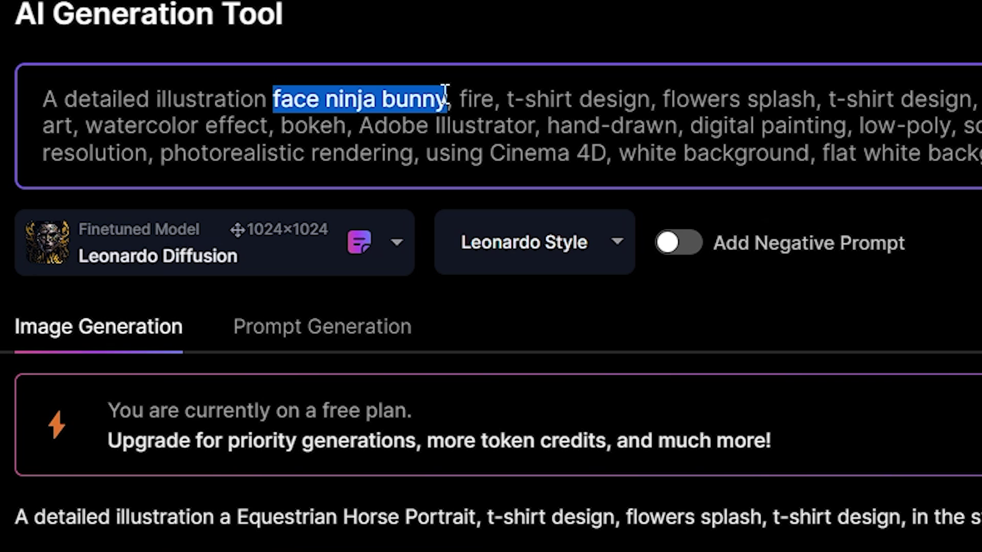
type("horse with")
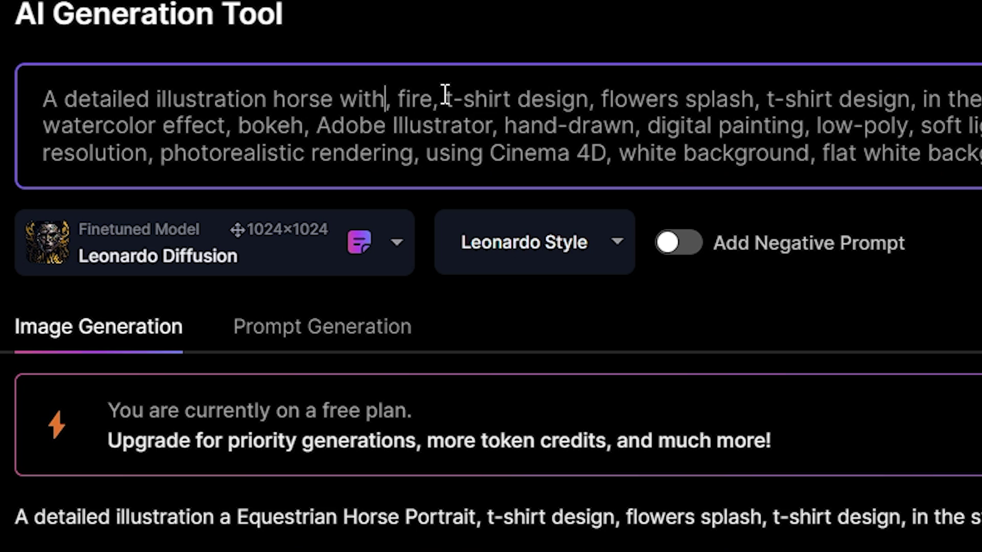
type(" flowers")
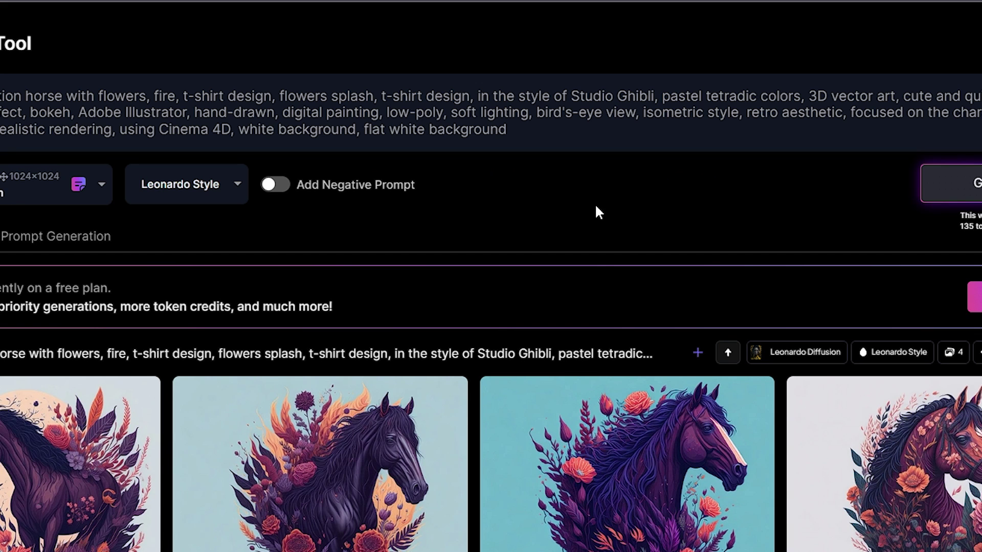
scroll(665, 210, "down", 1)
left_click(908, 291)
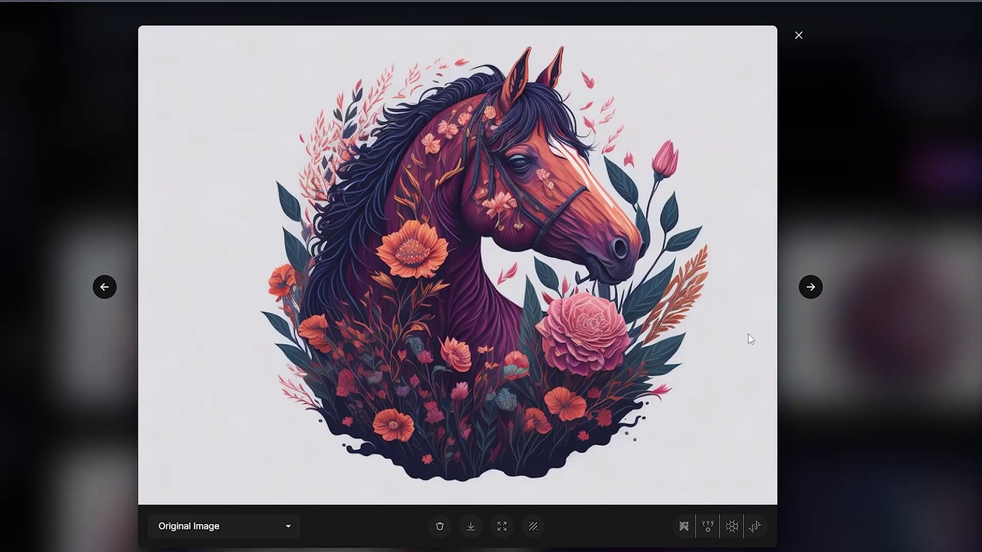
key("Escape")
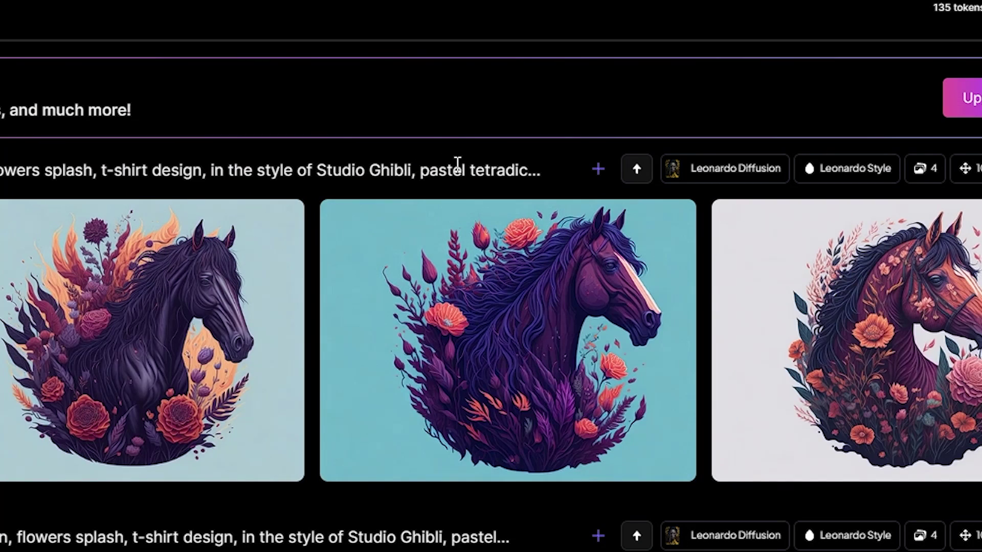
mouse_move(568, 264)
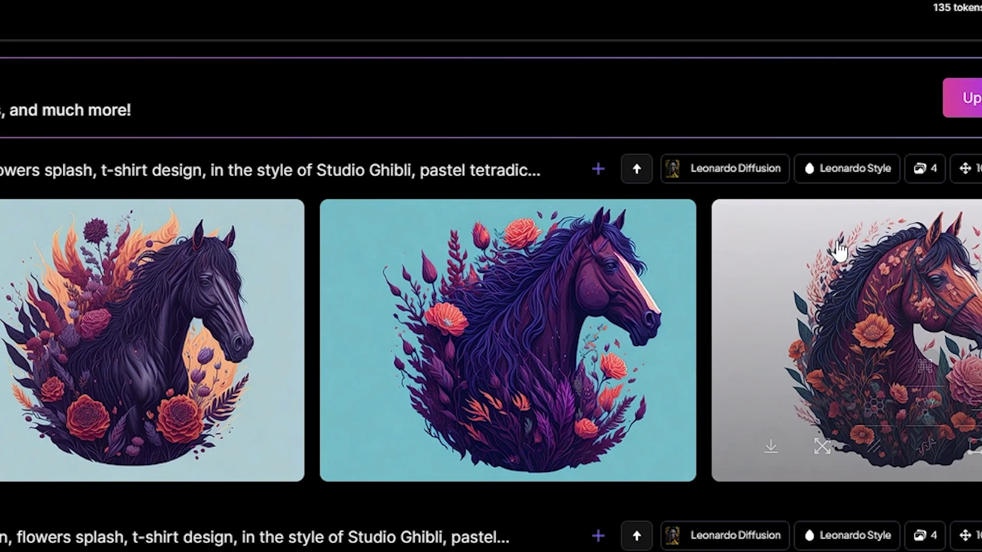
left_click(849, 278)
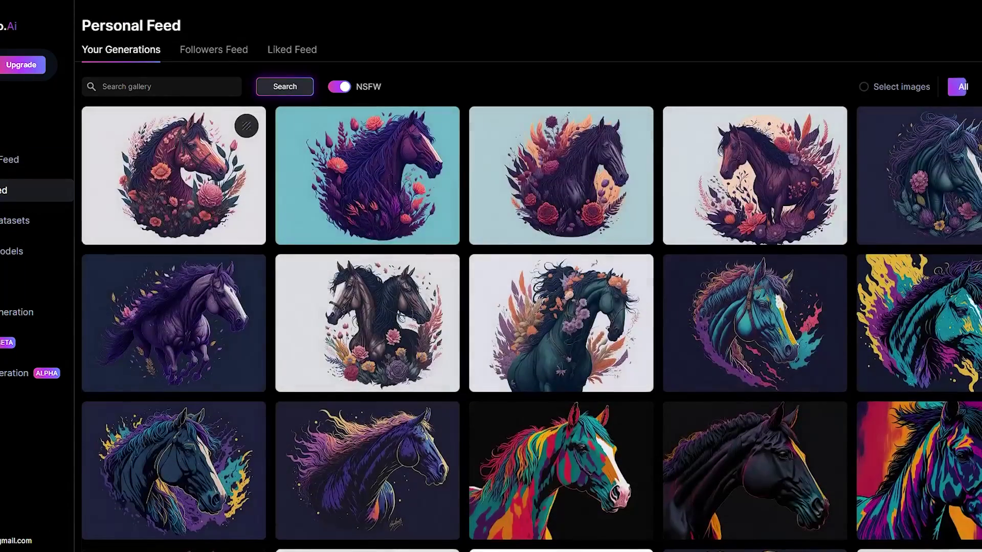
- Download the flowered horse with no background, then switch to the original white-background version
left_click(153, 175)
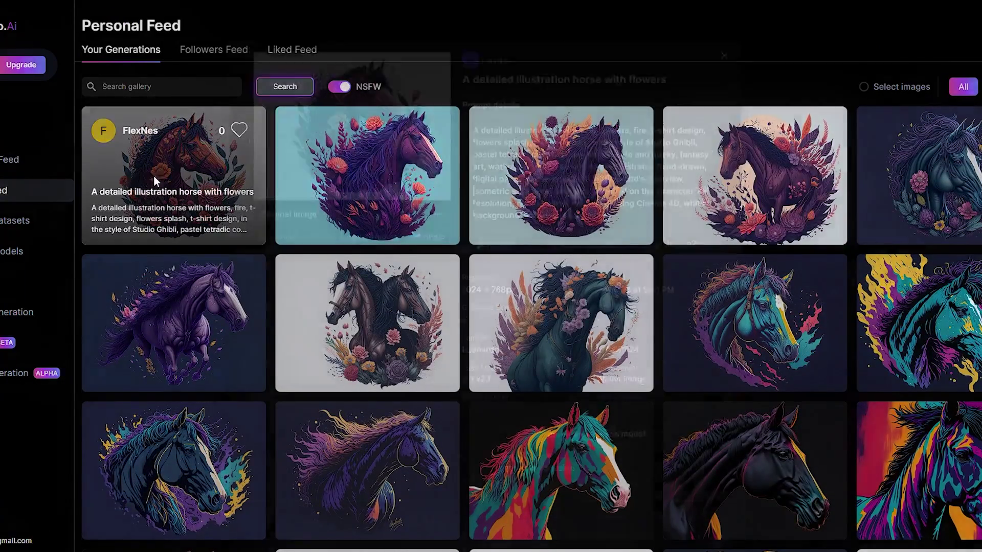
left_click(330, 210)
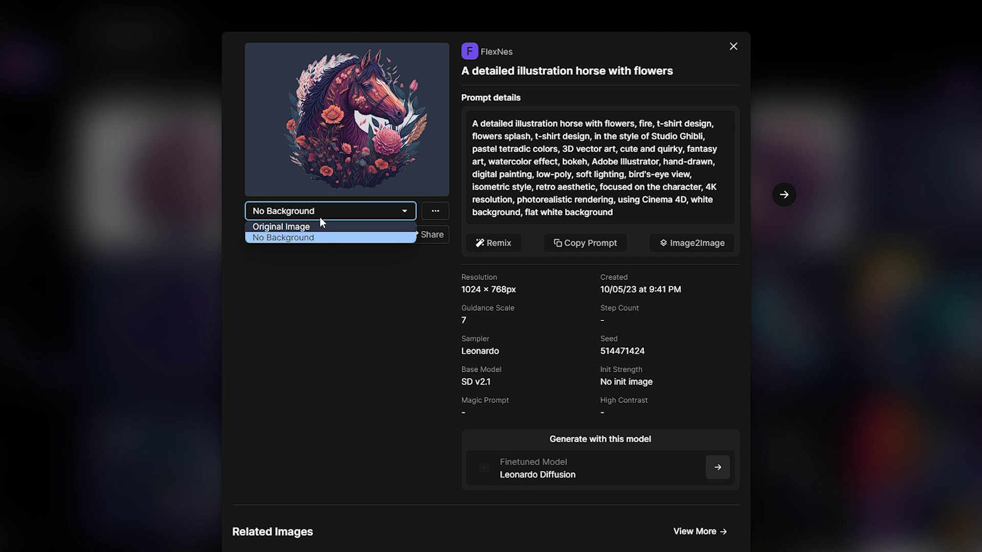
left_click(278, 237)
left_click(370, 235)
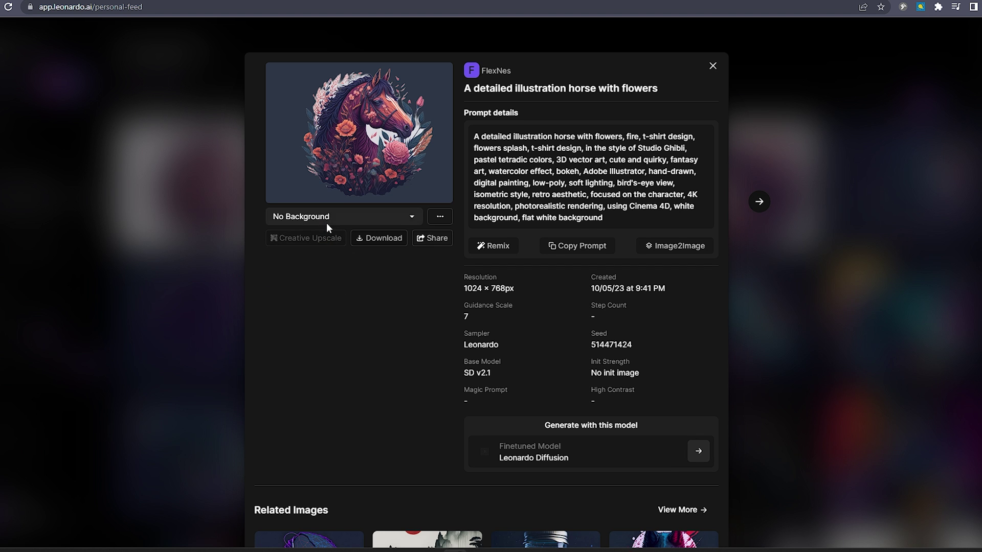
left_click(326, 223)
left_click(322, 233)
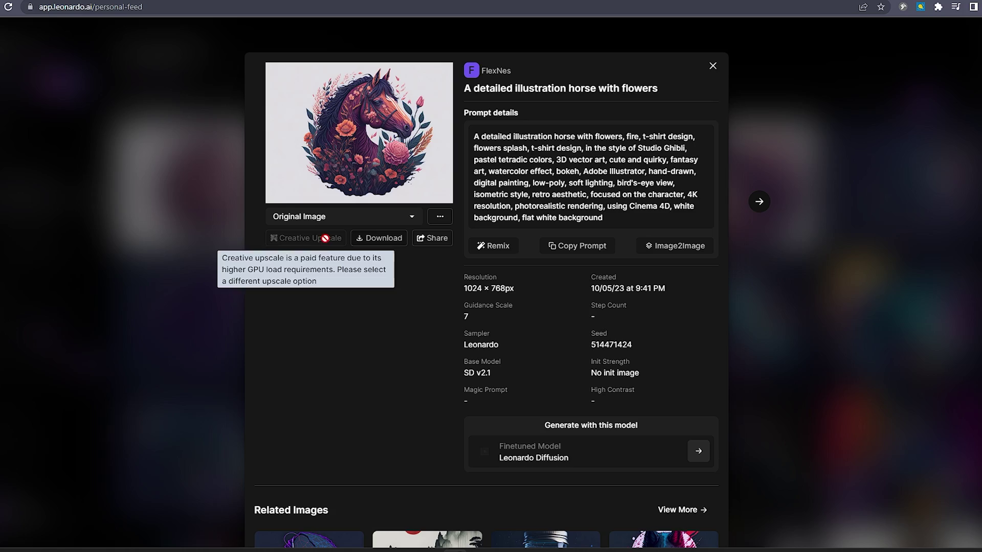
- Download the original horse image, upscale it at scale 8 in real-esrgan, and download output.png
left_click(381, 239)
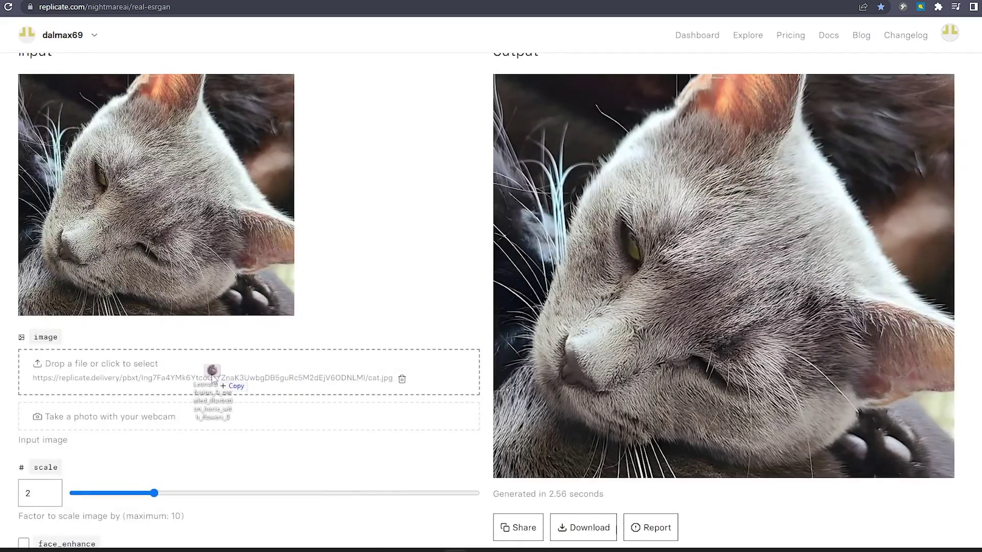
left_click_drag(210, 375, 207, 384)
scroll(311, 297, "down", 3)
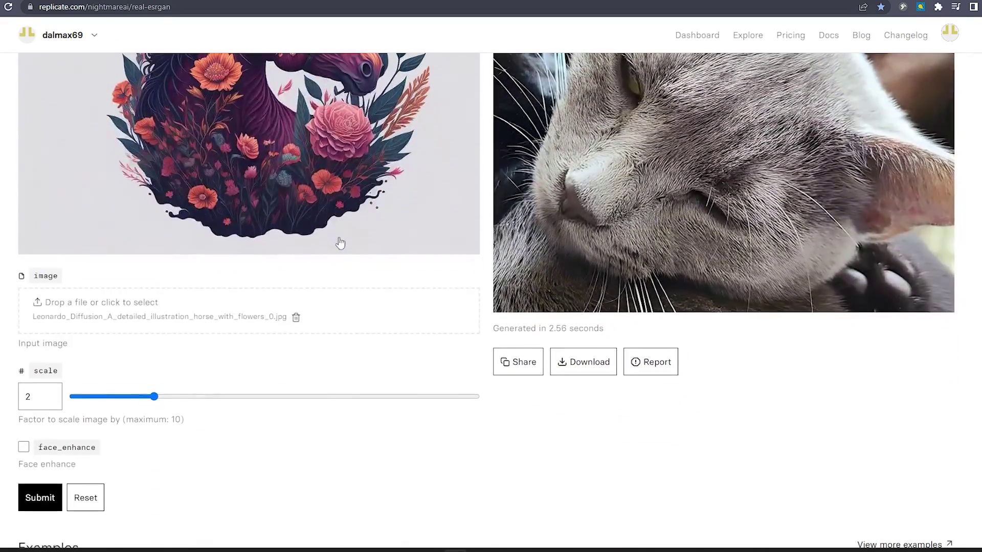
left_click_drag(153, 396, 394, 394)
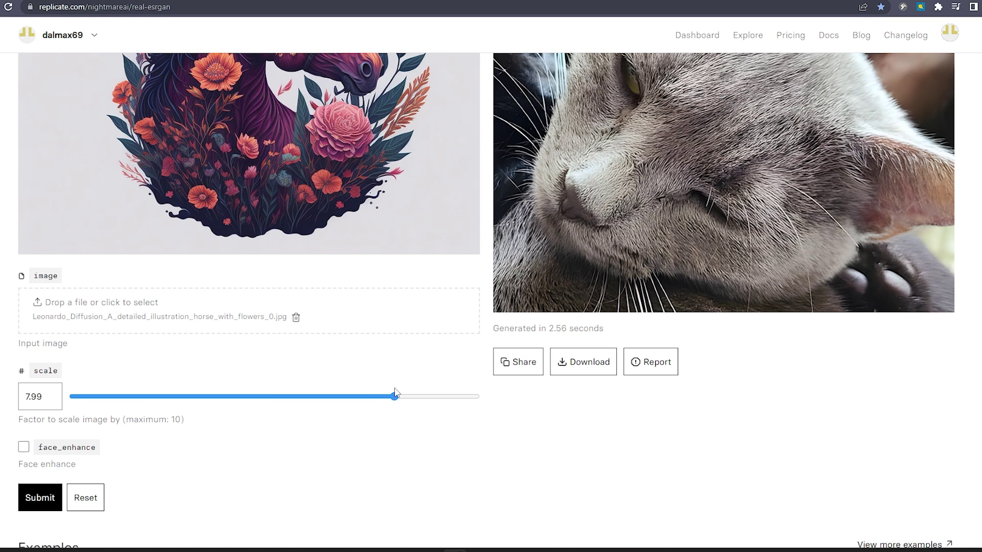
left_click(41, 499)
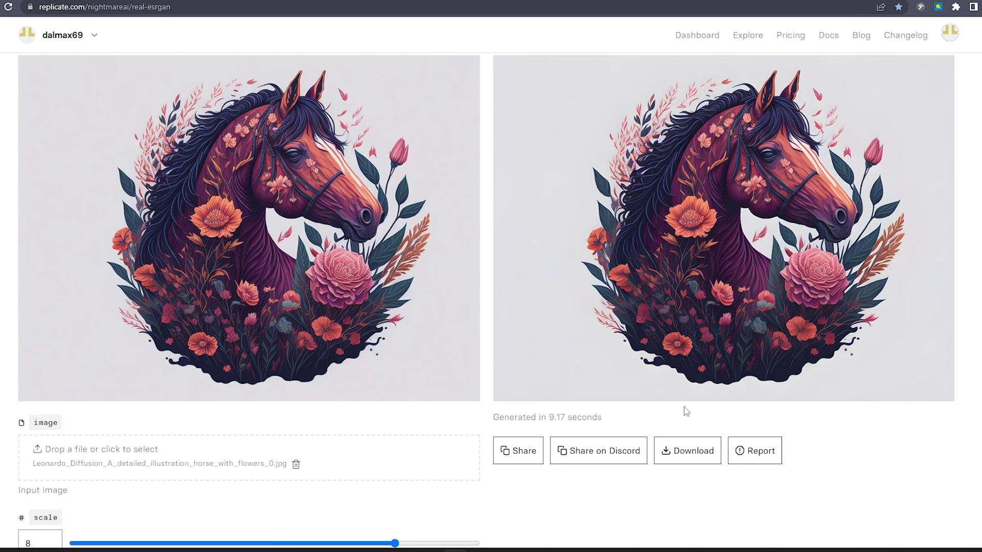
left_click(673, 454)
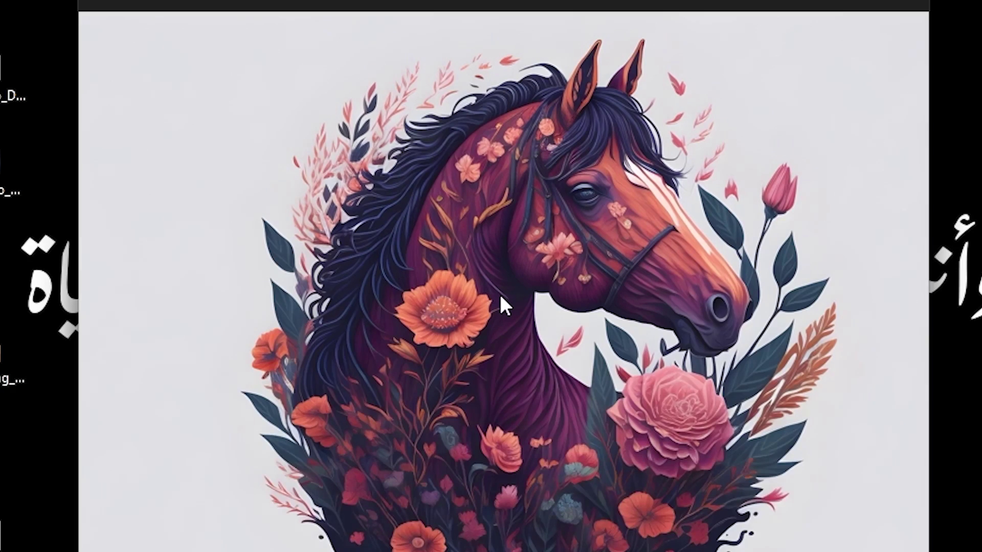
scroll(499, 293, "up", 5)
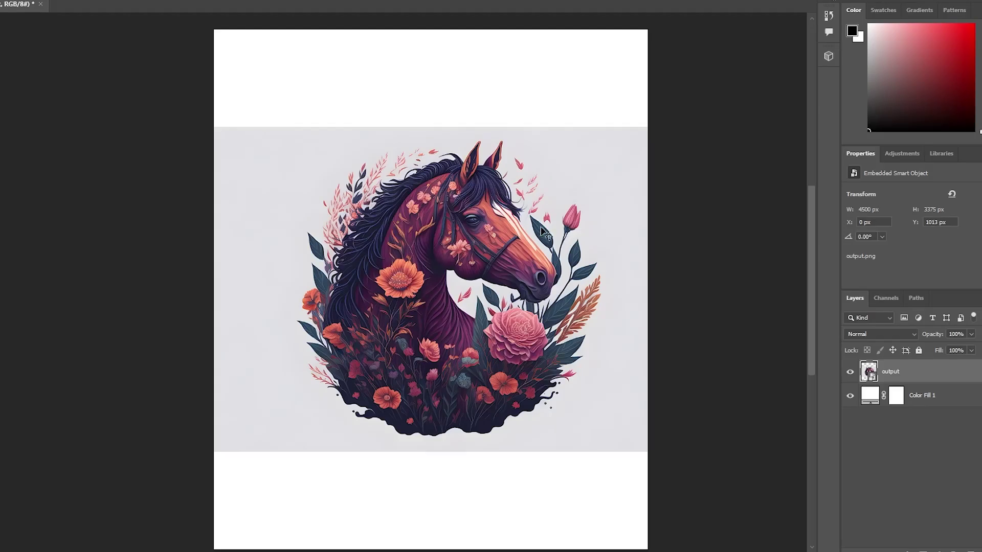
- Rasterize the output layer, remove its background, and magic-erase leftover white patches around the horse
right_click(887, 375)
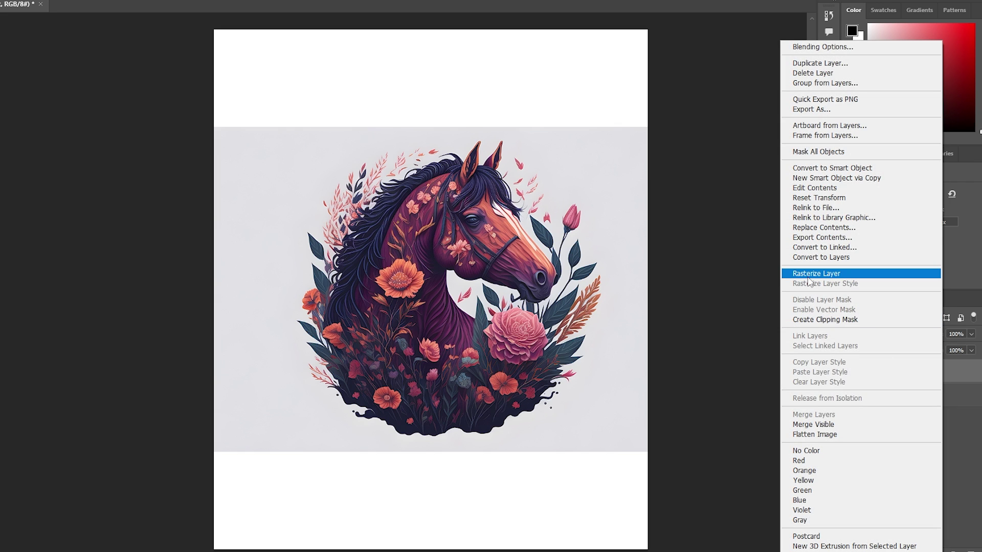
left_click(809, 274)
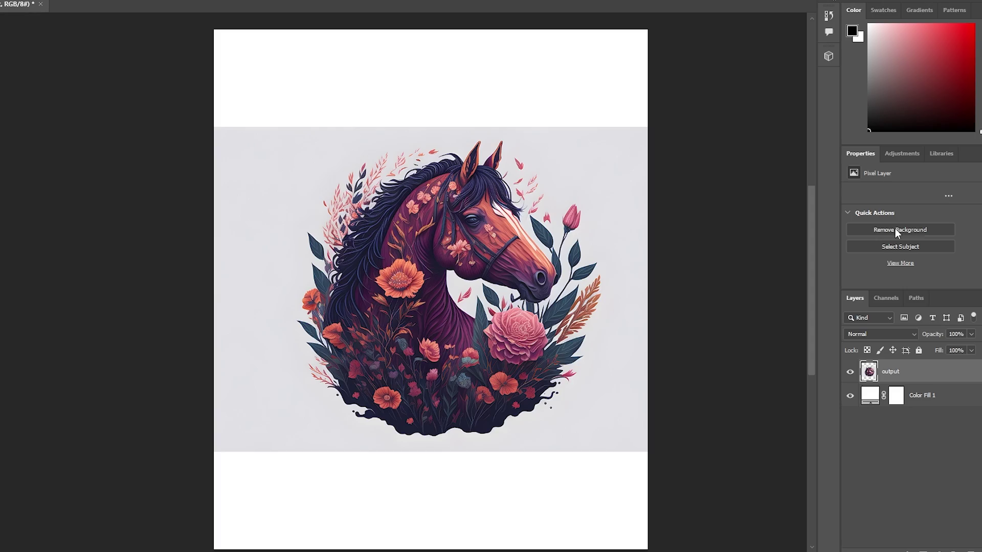
left_click(889, 233)
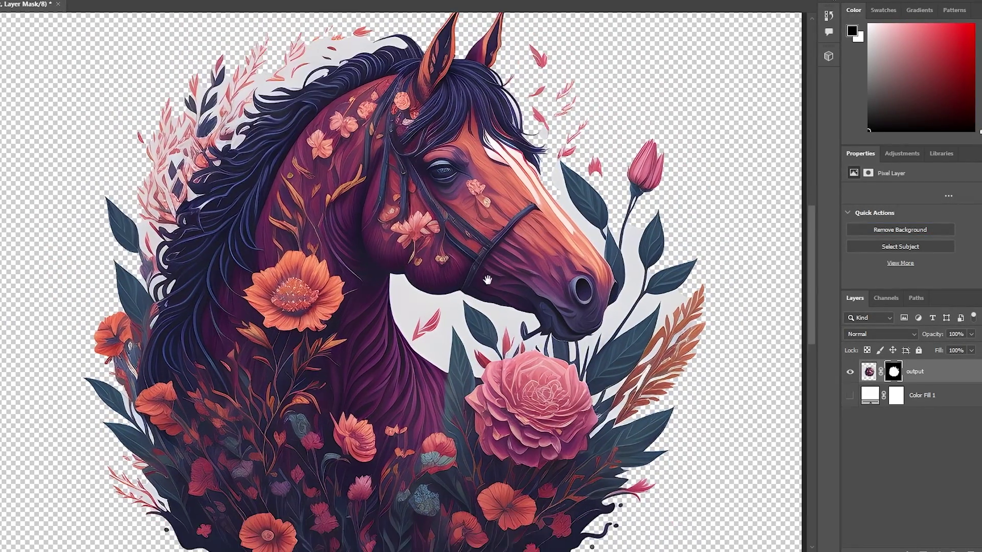
right_click(15, 187)
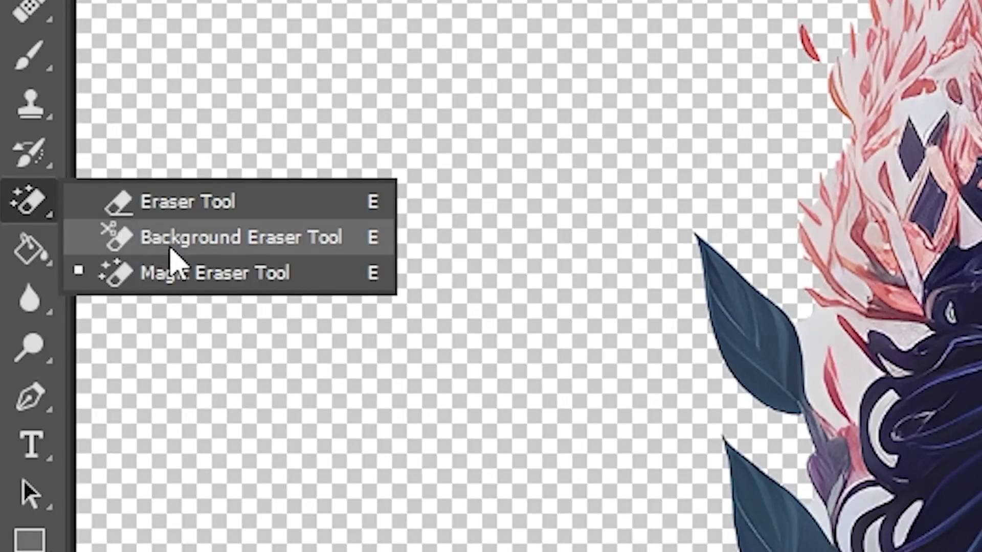
left_click(251, 284)
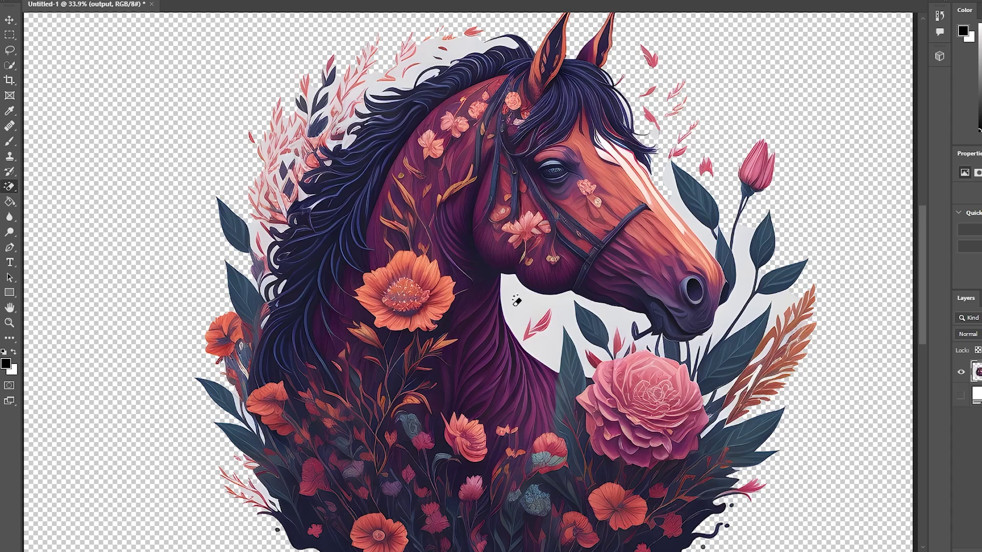
left_click(515, 299)
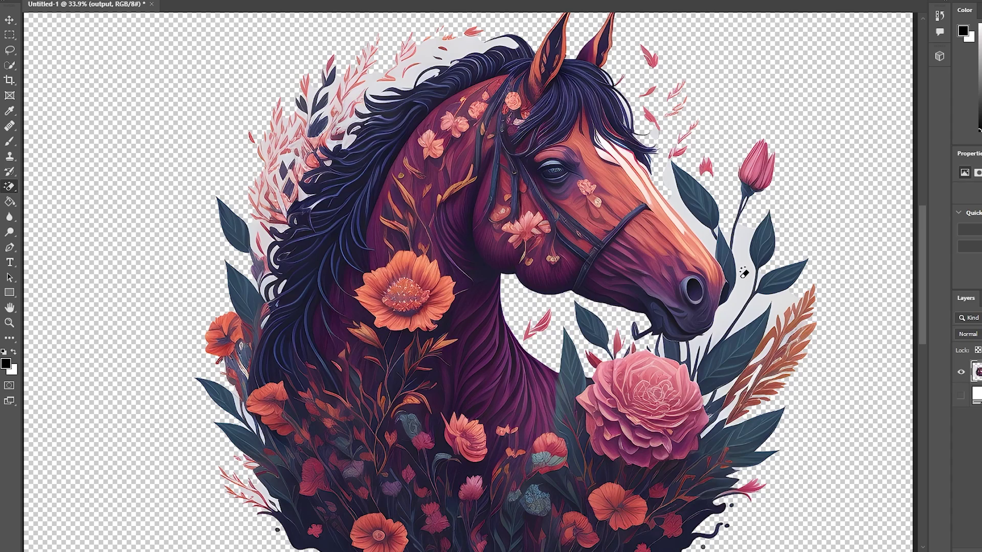
left_click(711, 244)
- Zoom out to the full page, centre the horse artwork, and commit the transform
left_click_drag(478, 101, 532, 143)
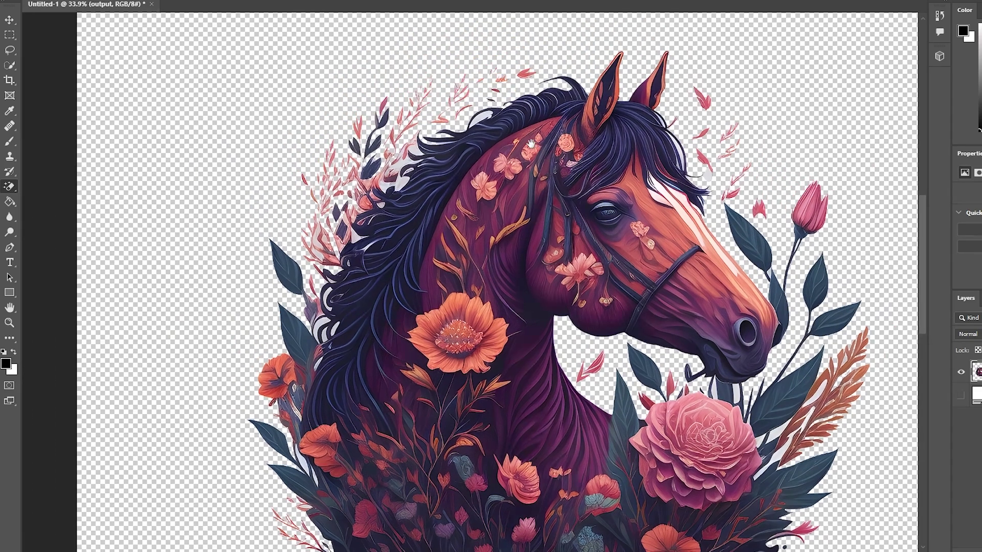
scroll(420, 146, "up", 2)
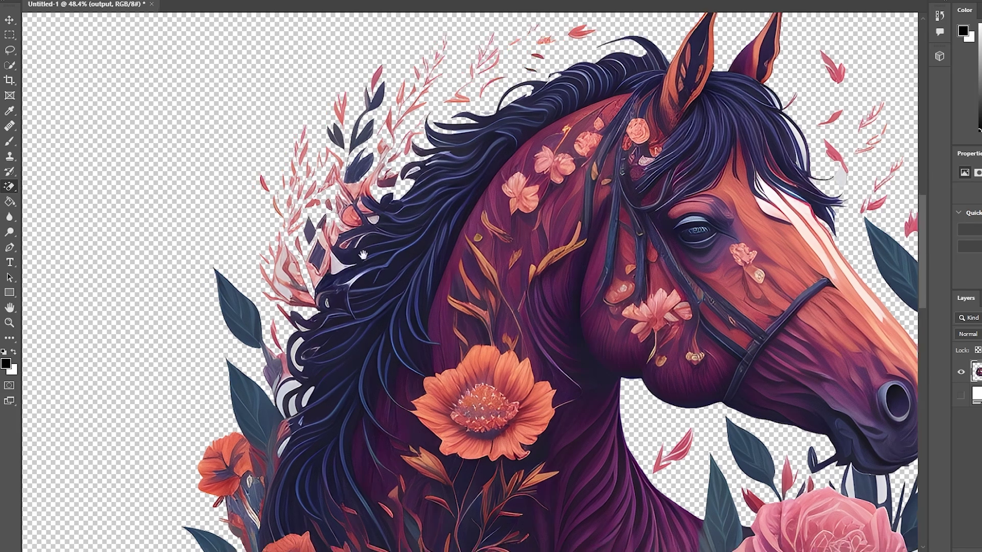
key("ctrl+0")
key("v")
left_click_drag(558, 49, 544, 164)
key("Return")
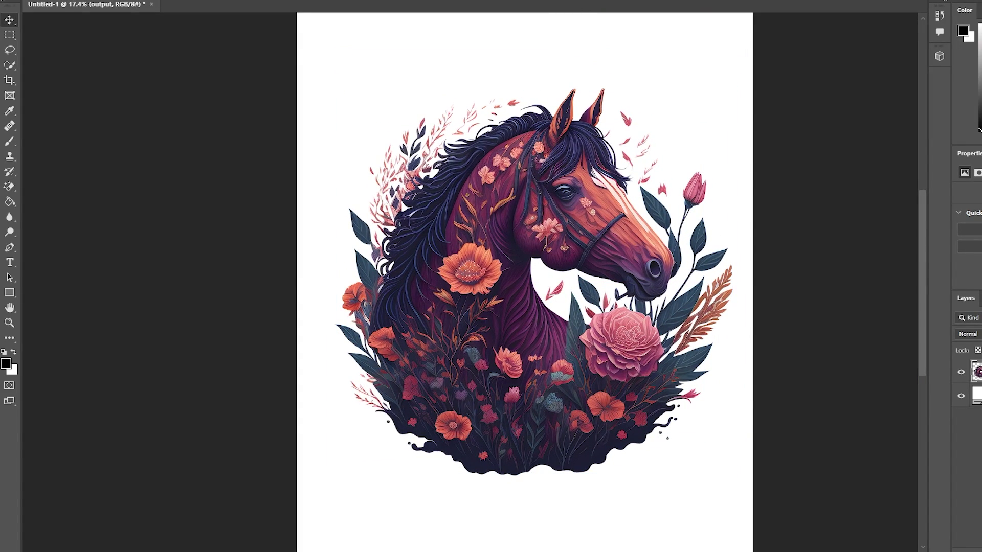
scroll(479, 195, "up", 2)
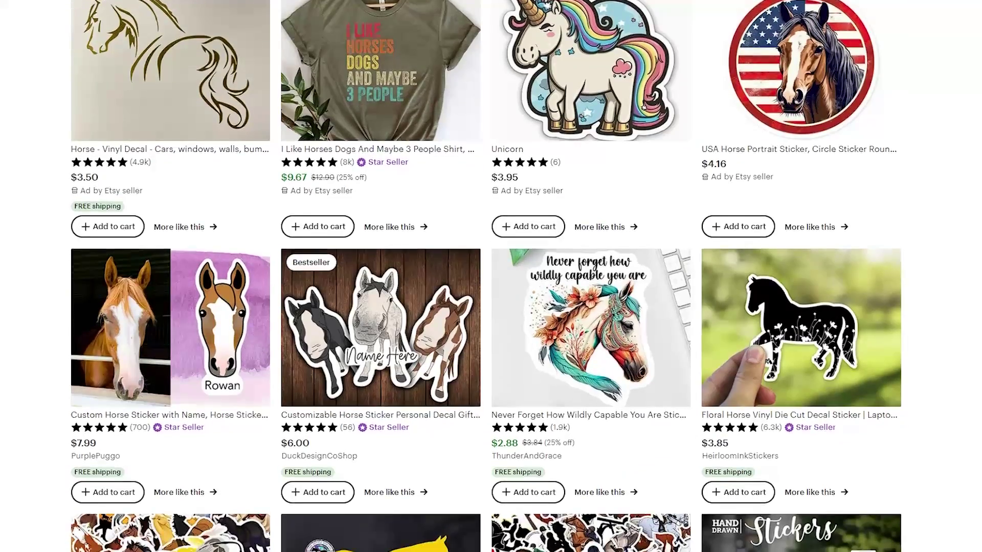
- Browse the horse sticker results and open the $2.25 Adorable Capybara Matte Sticker listing
scroll(486, 276, "down", 4)
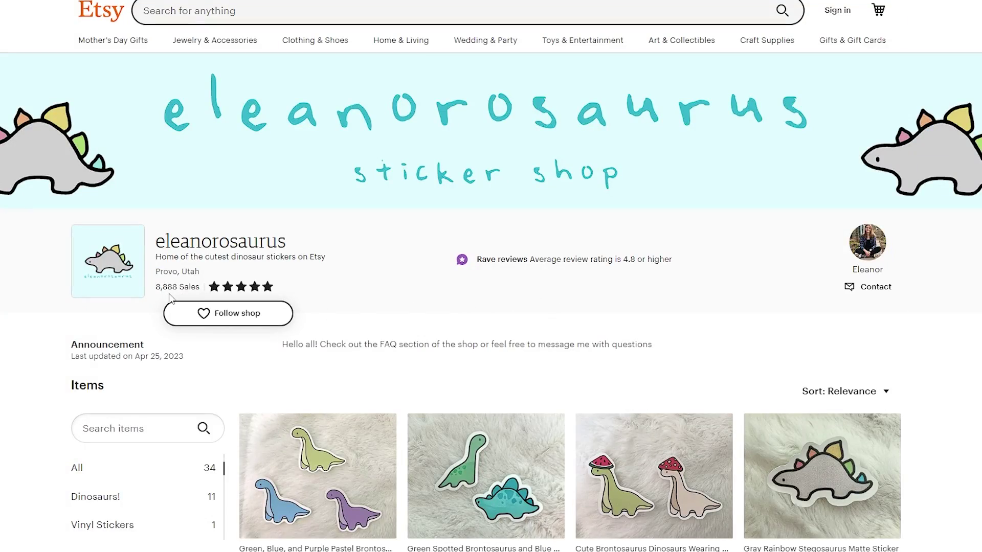
scroll(658, 247, "down", 12)
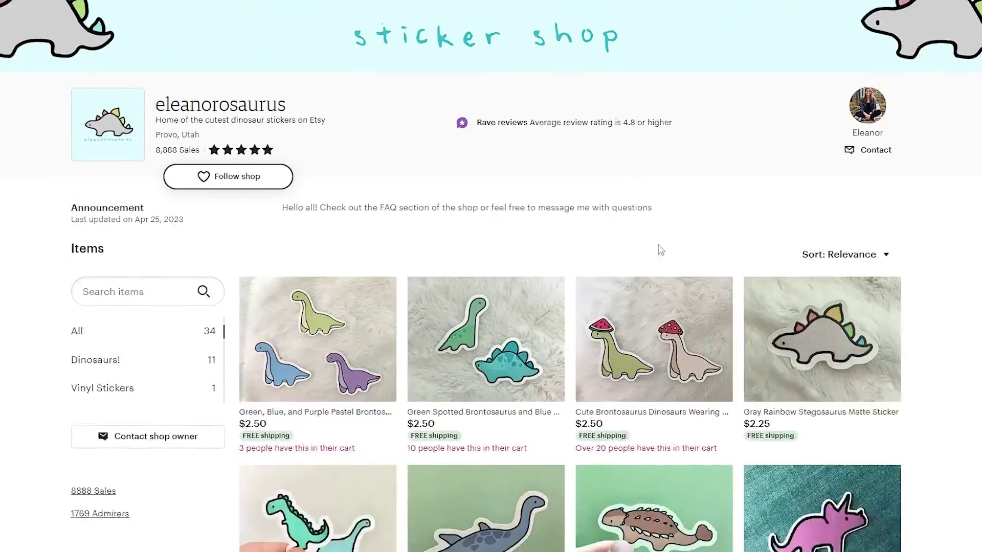
scroll(946, 291, "down", 5)
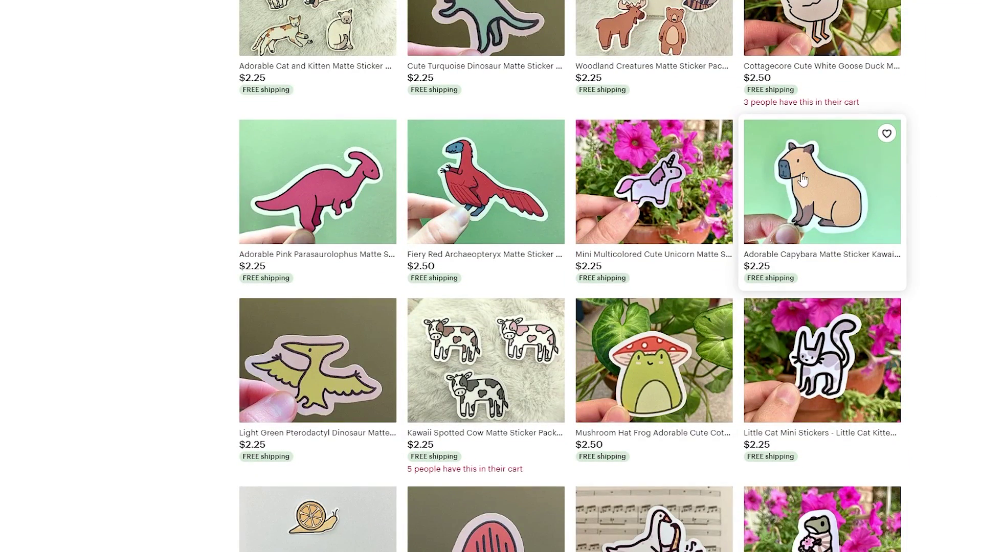
left_click(802, 181)
scroll(563, 193, "down", 4)
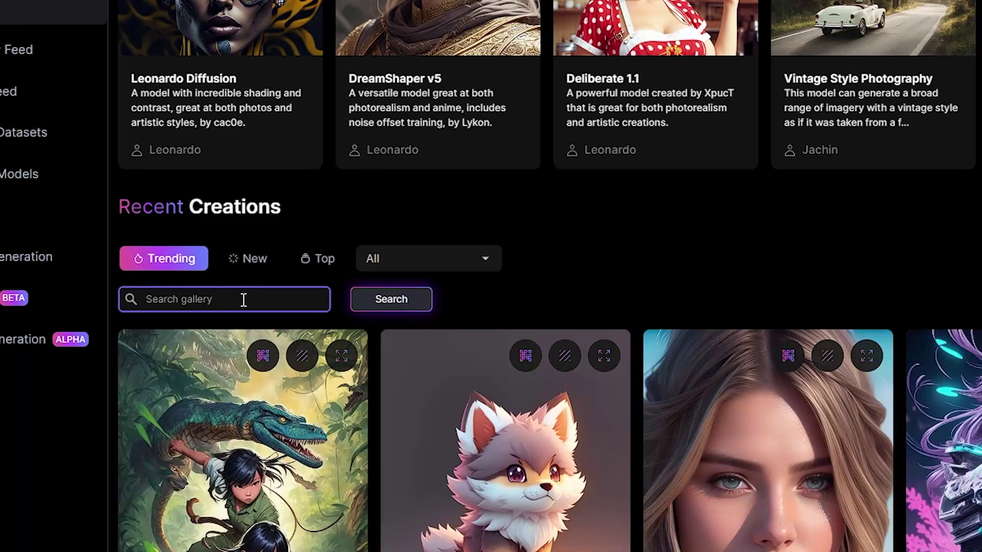
- Search the gallery for 'cute sticker' and browse the corgi and capybara sticker examples
type("cute sticke")
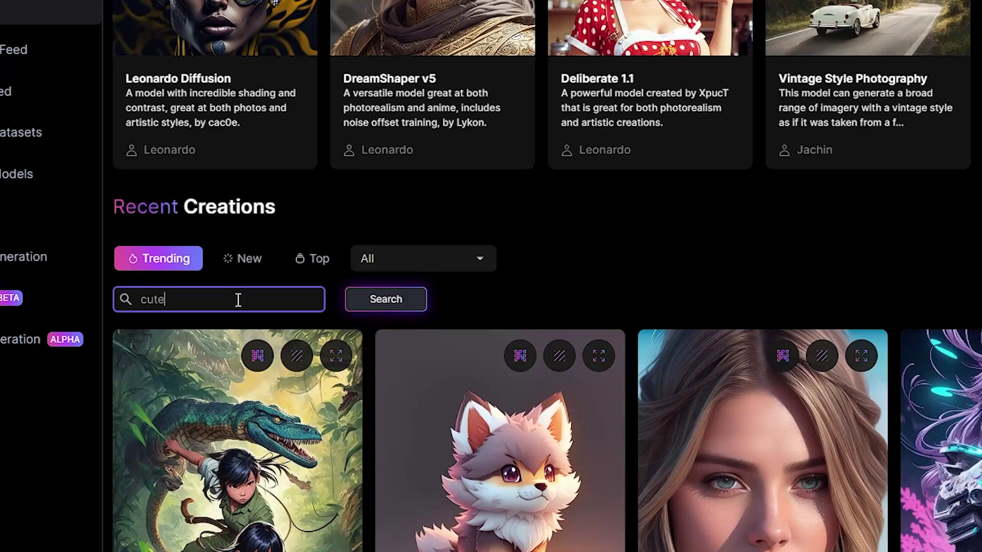
type("r")
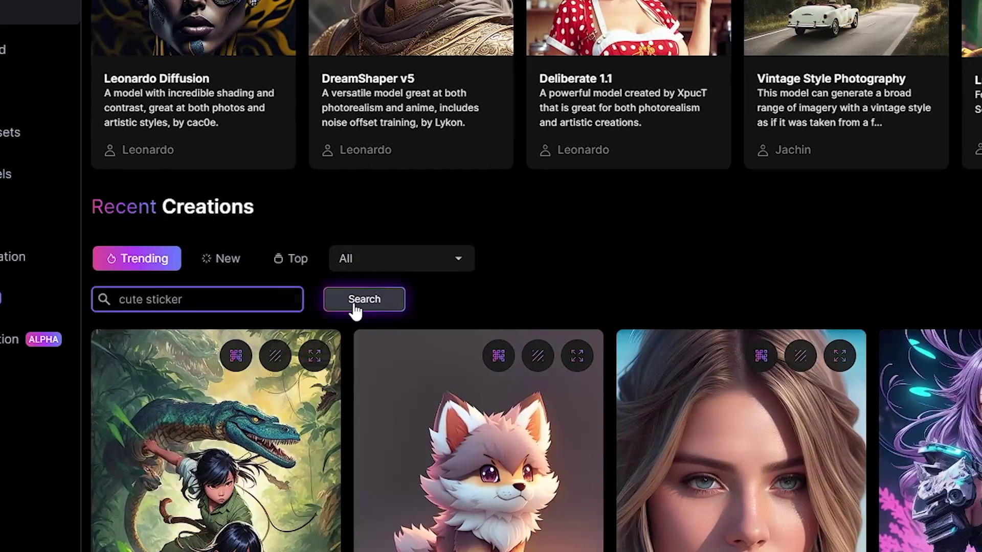
left_click(365, 309)
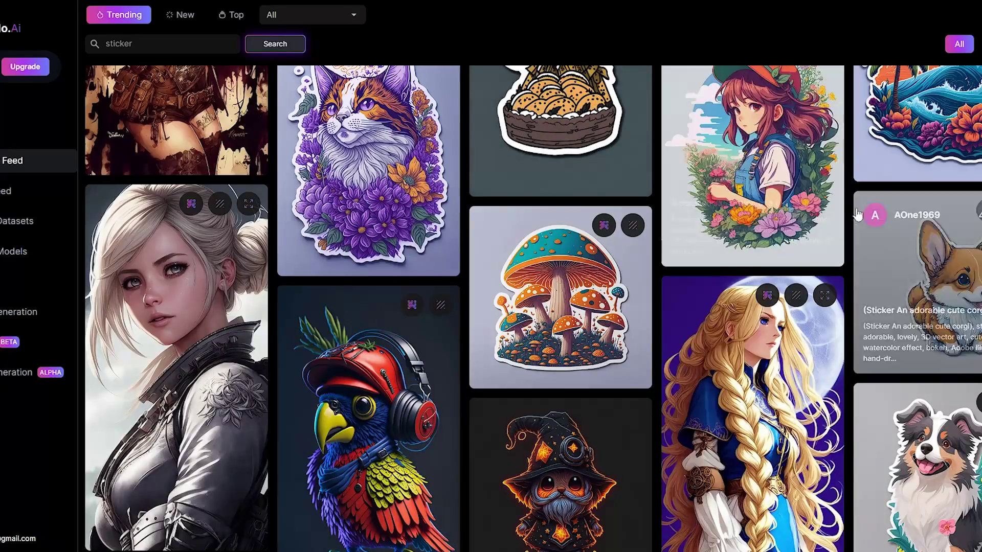
left_click(884, 230)
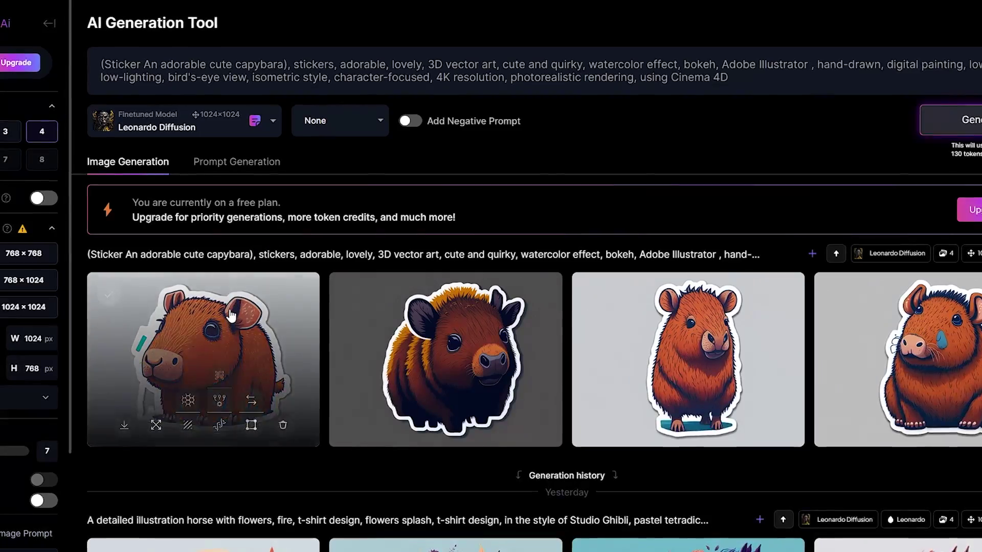
left_click(245, 266)
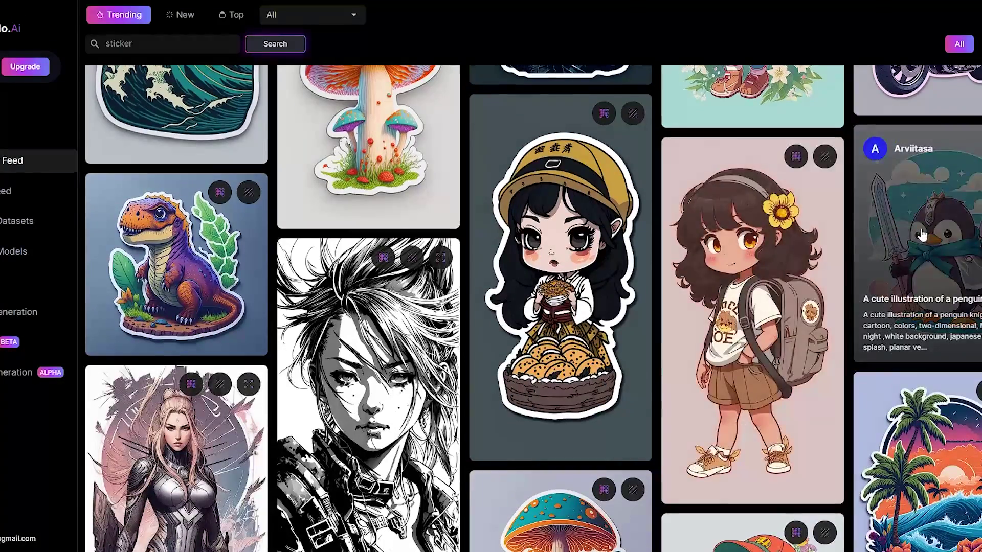
- Rework the penguin knight prompt for 'cute capybara' and view the fourth capybara result
left_click(918, 234)
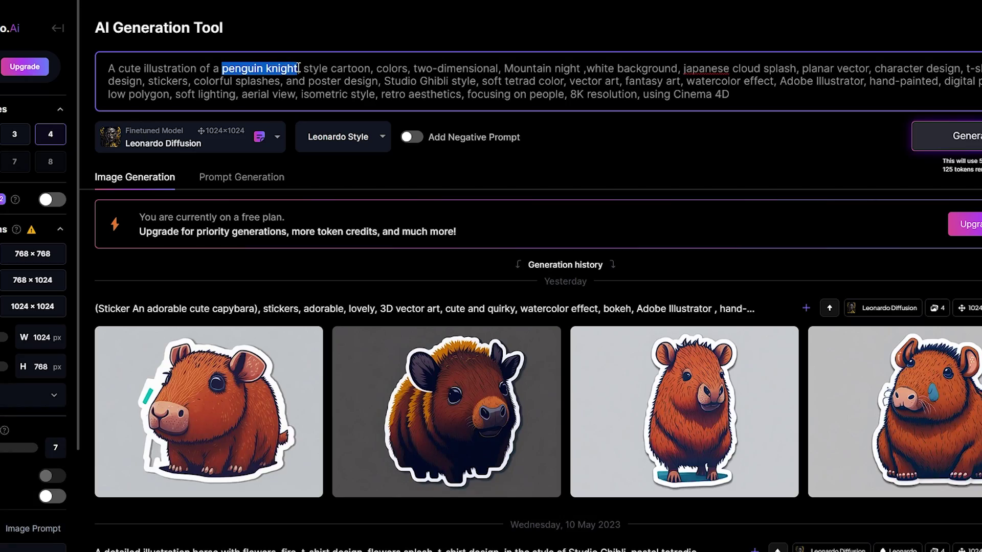
type("cute capybara")
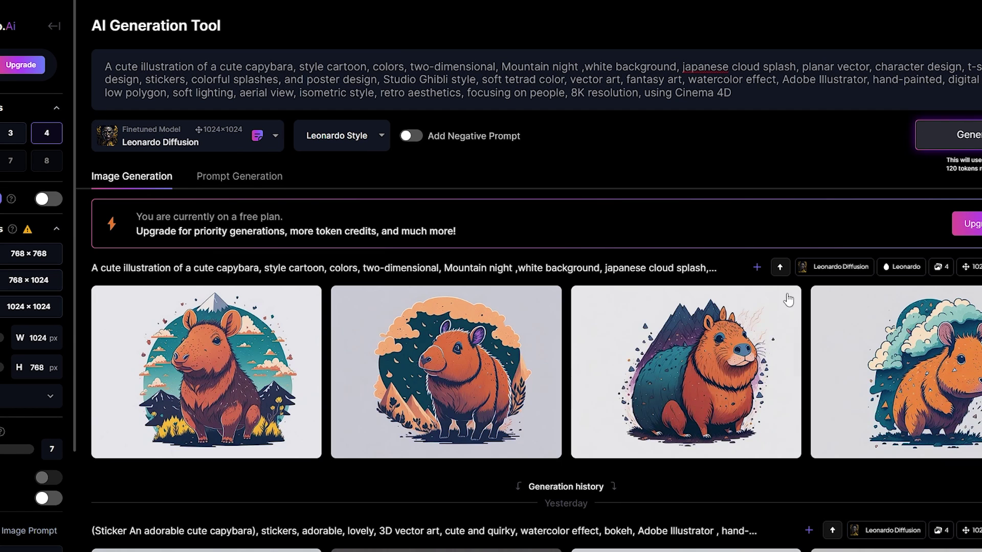
left_click(910, 354)
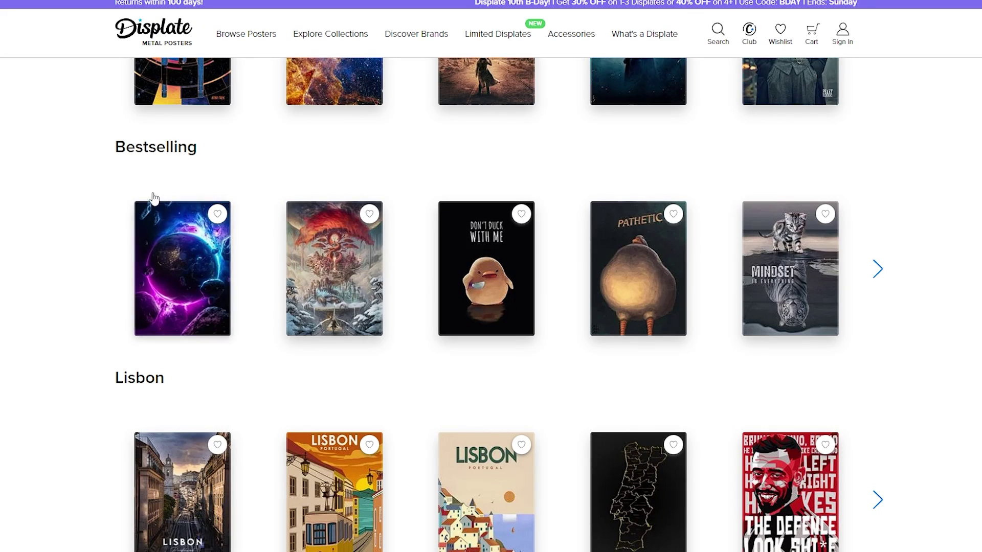
- Advance the Bestselling posters row and open the Space is Wild astronaut poster page
left_click(877, 271)
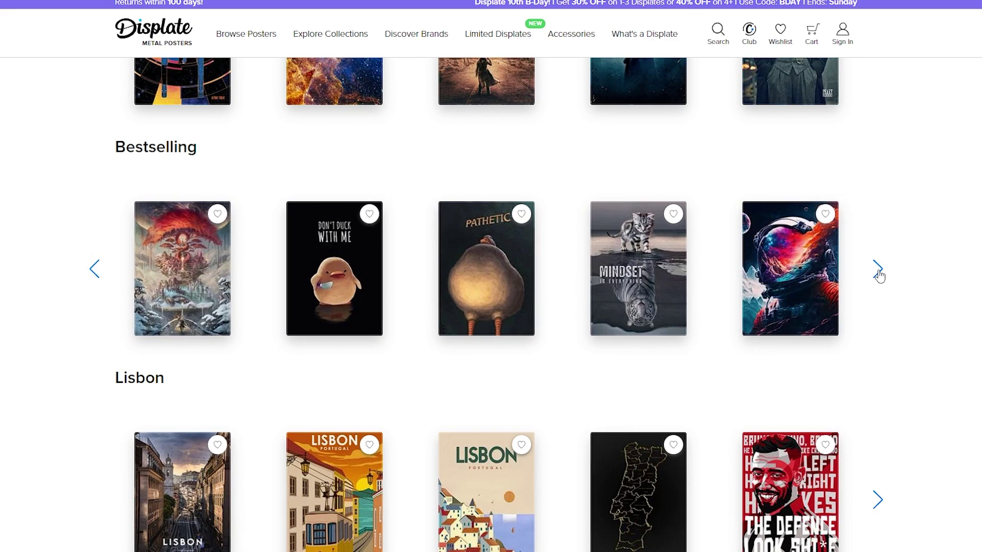
left_click(878, 276)
left_click(878, 275)
left_click(879, 275)
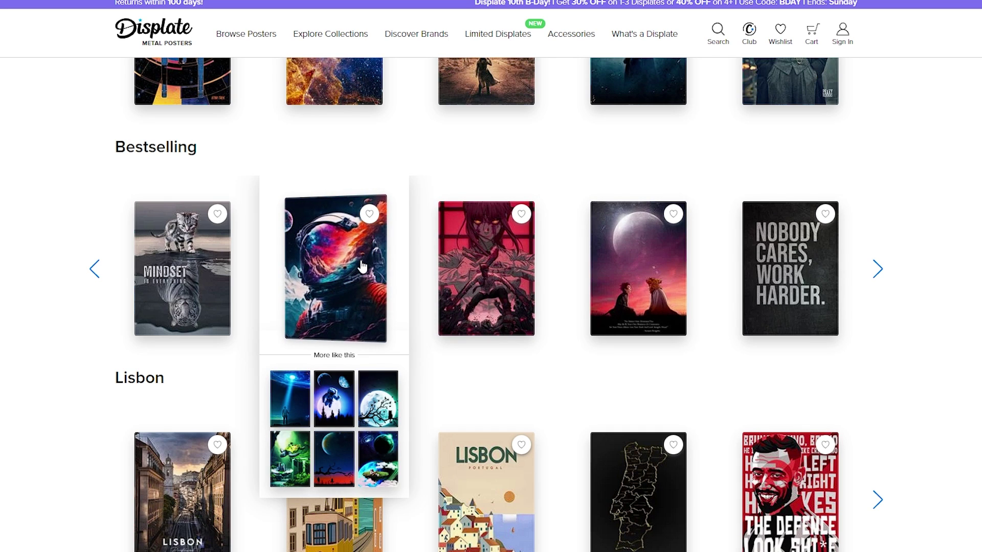
left_click(356, 296)
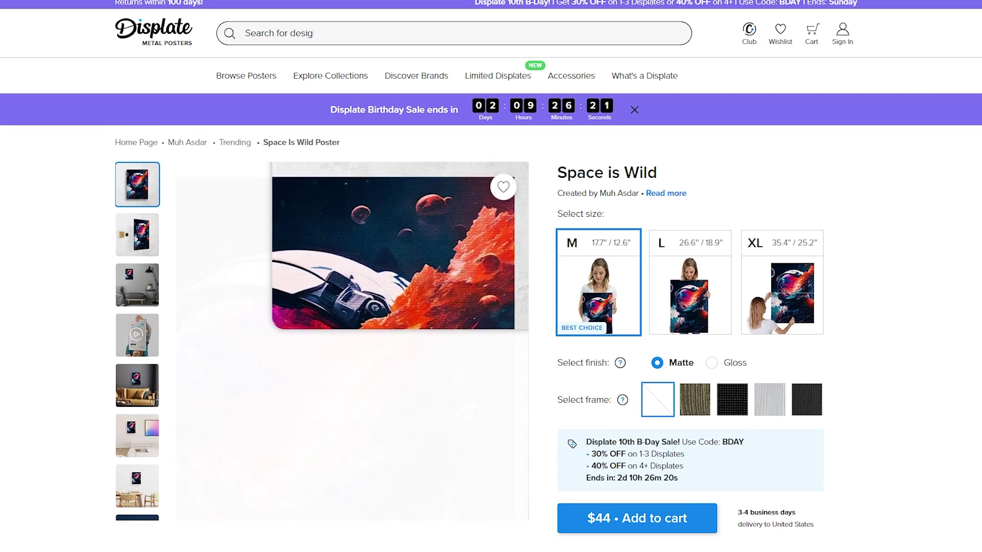
- Look through Space is Wild's magnet-kit, room, video and living-room mockup photos
left_click(146, 243)
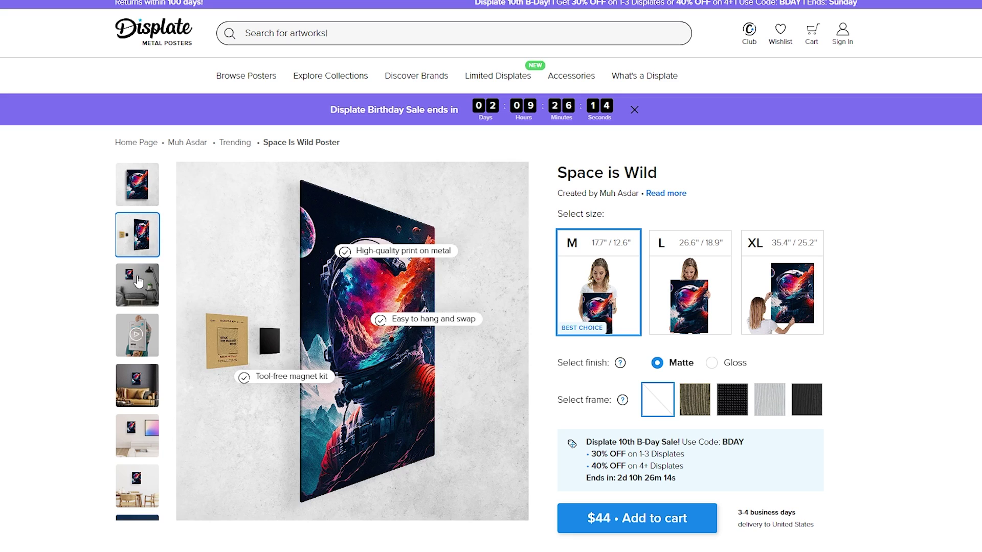
left_click(138, 281)
left_click(135, 336)
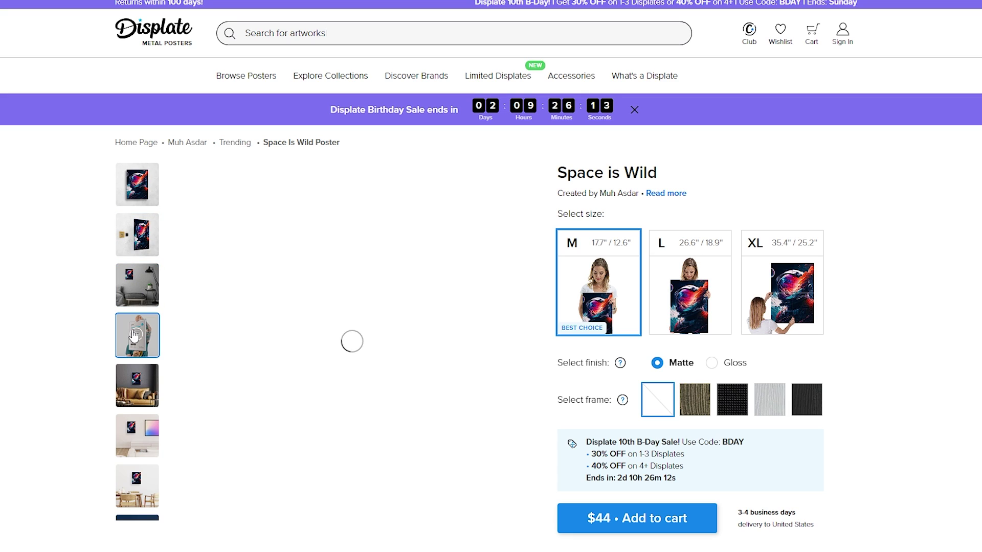
left_click(144, 387)
left_click(147, 424)
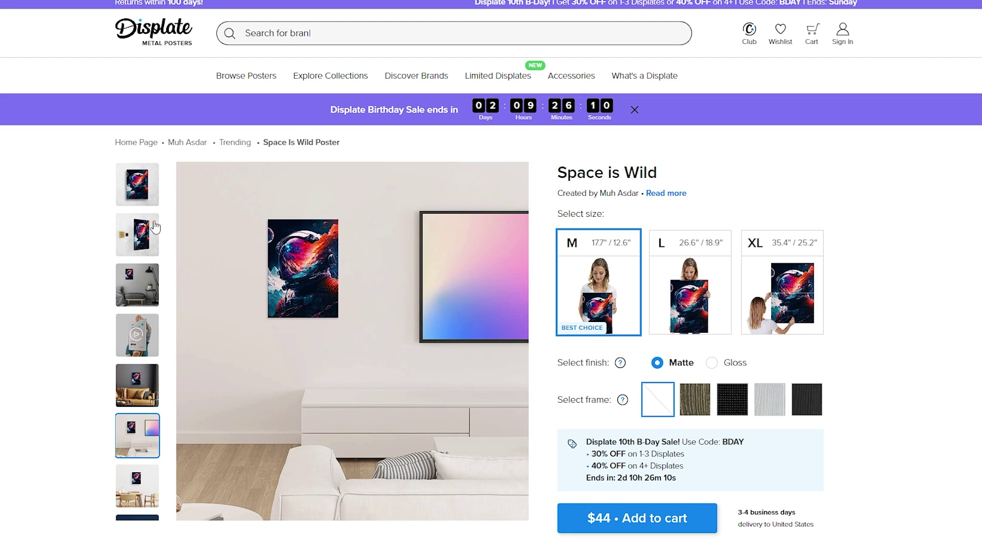
left_click(142, 199)
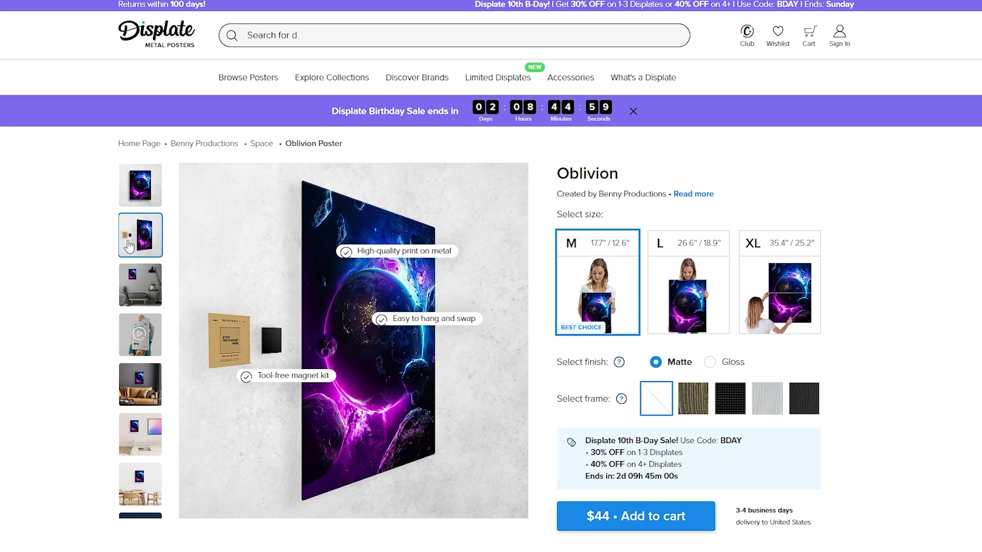
- View the Oblivion poster's living-room and video preview mockups
left_click(132, 288)
left_click(138, 343)
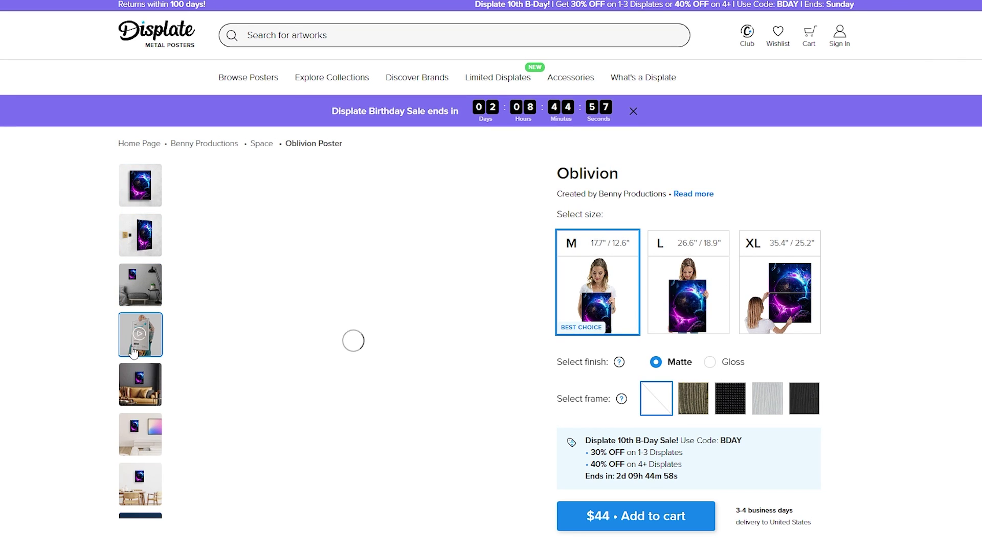
left_click(135, 382)
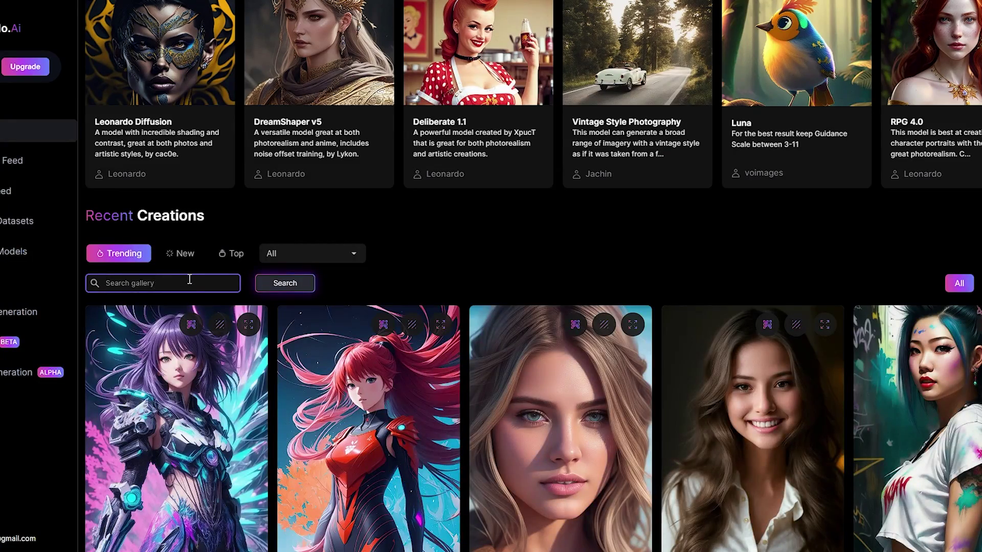
- Search 'space', run Image2Image on the alien planetary system image, and view the first result
left_click(189, 279)
type("space")
key("Return")
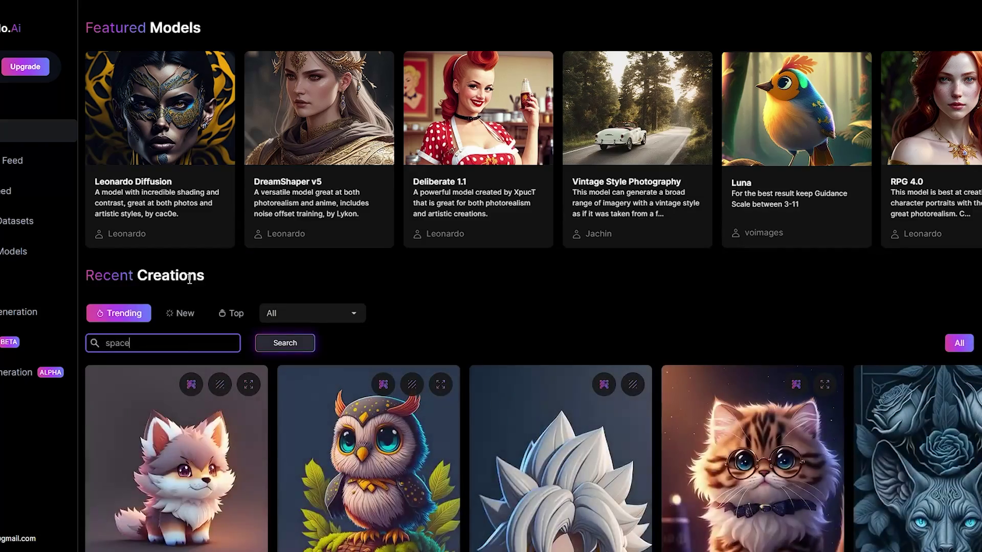
scroll(487, 211, "down", 5)
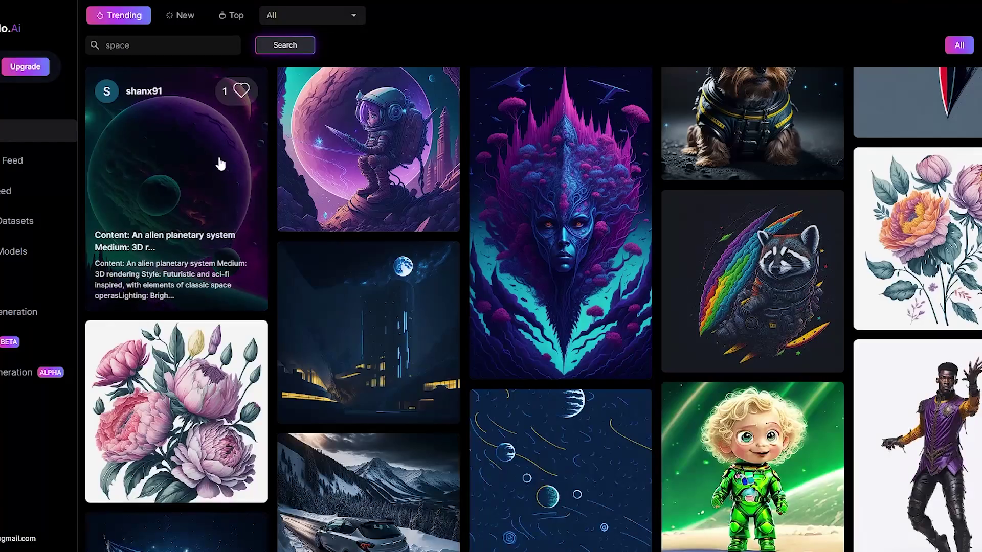
left_click(218, 157)
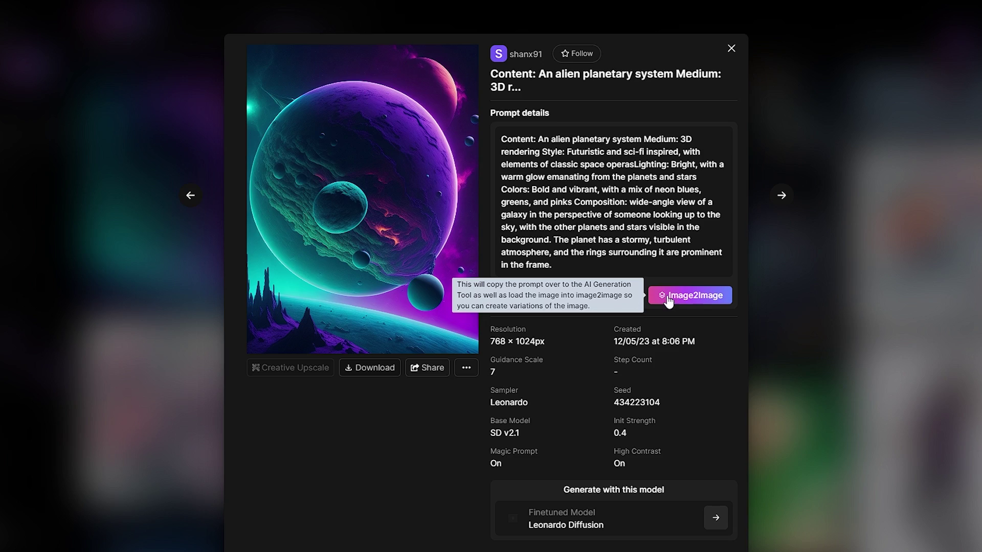
left_click(689, 296)
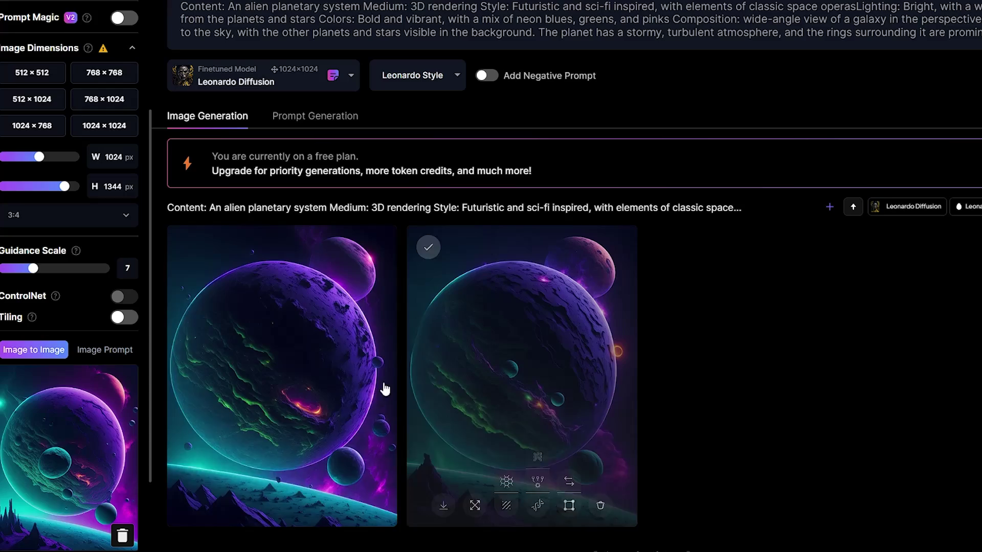
left_click(385, 390)
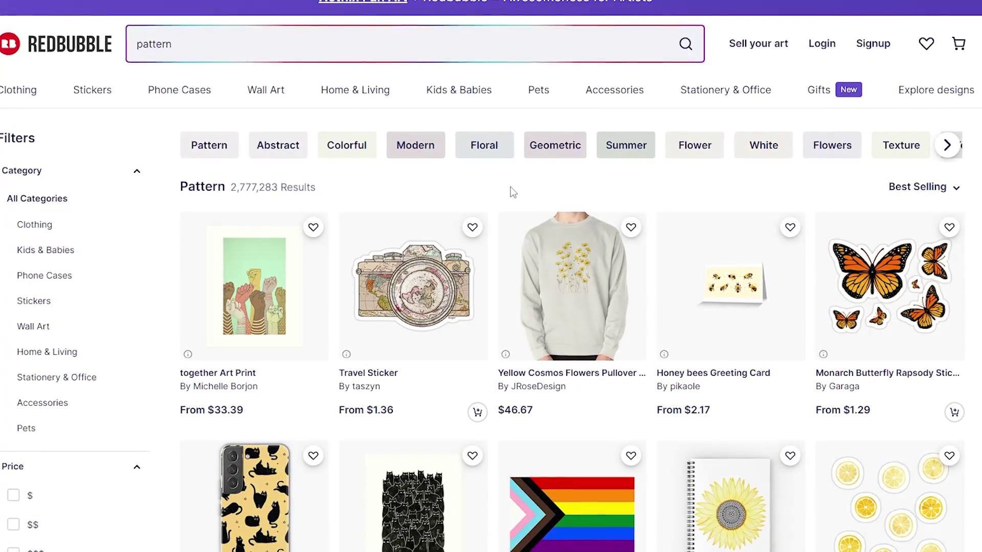
- Sort Redbubble's pattern results by Best Selling and open the Sharks in the light blue Hardcover Journal
double_click(223, 187)
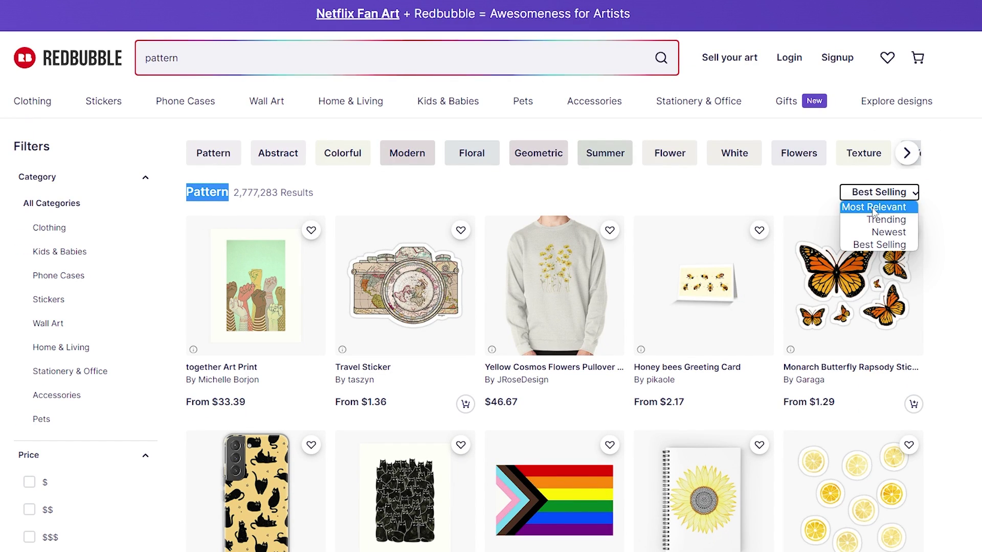
left_click(880, 245)
scroll(880, 256, "down", 11)
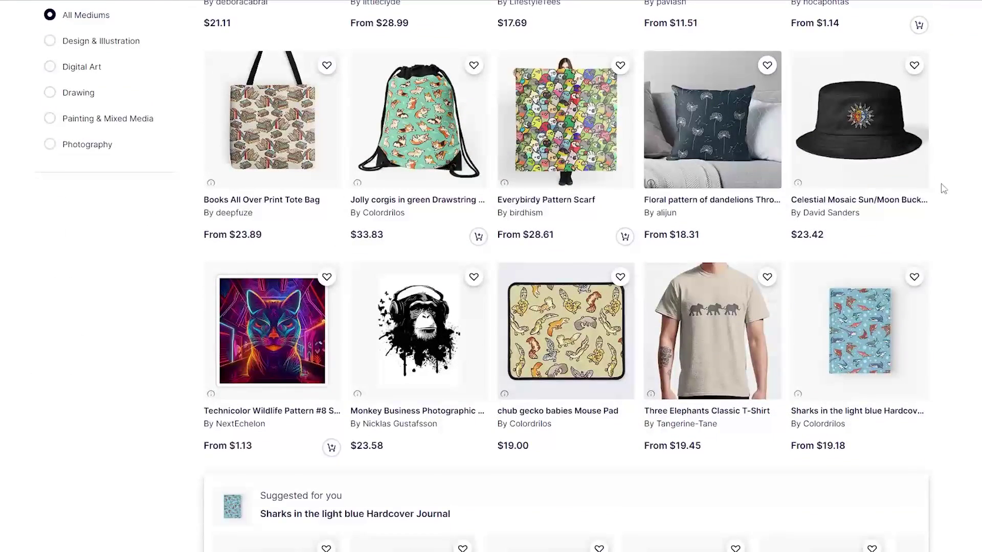
left_click(862, 334)
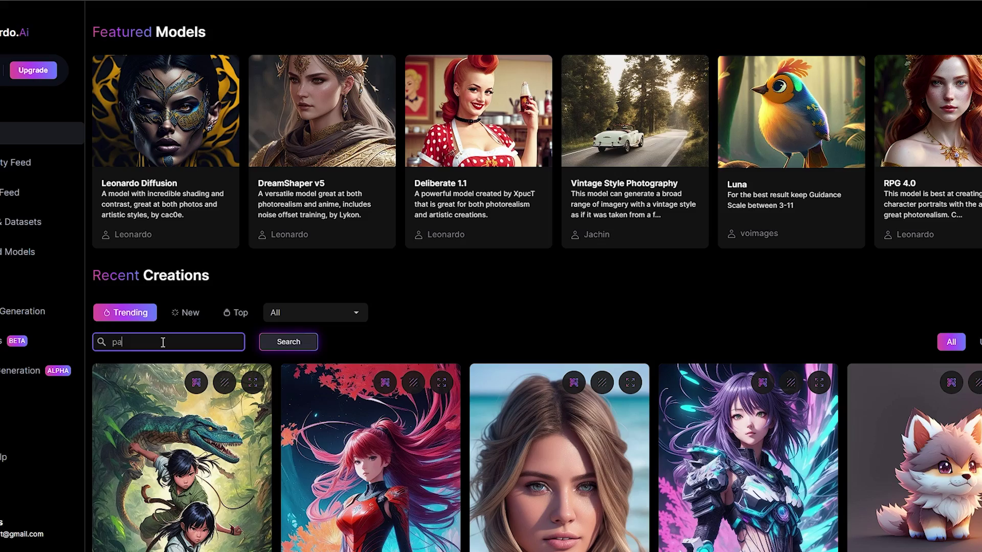
- Search 'pattern', adapt the planets pattern prompt for sharks, and view the second shark pattern
key("Return")
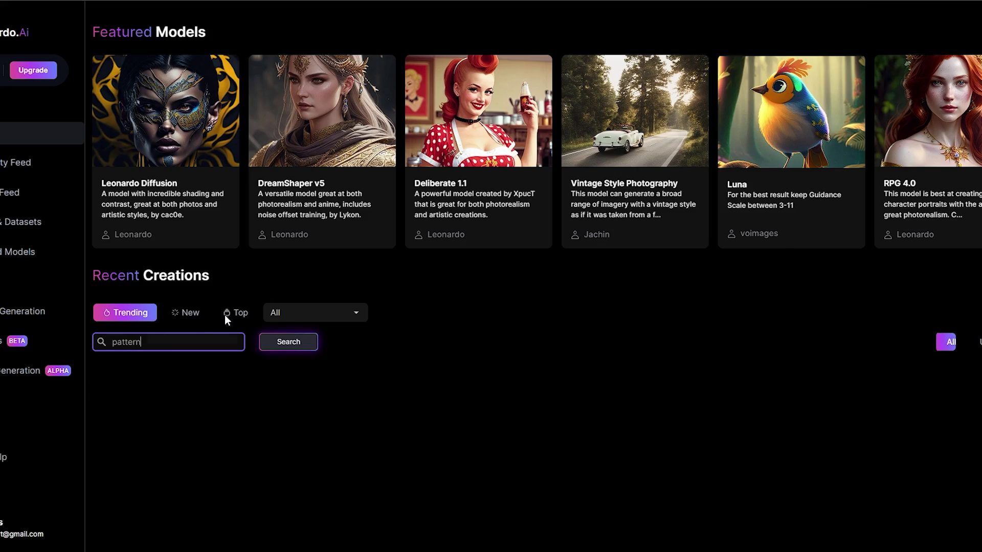
scroll(484, 211, "down", 1)
scroll(483, 212, "down", 3)
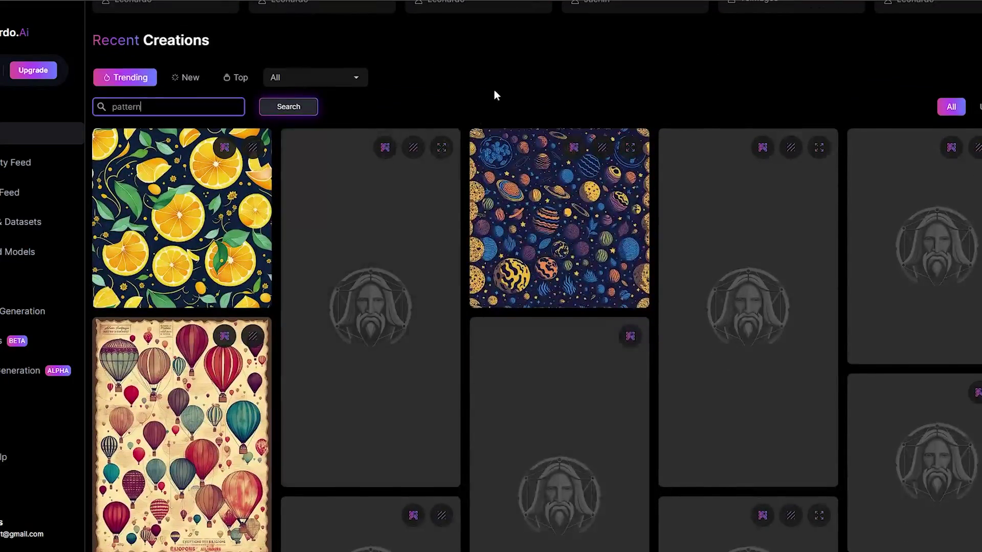
left_click(578, 201)
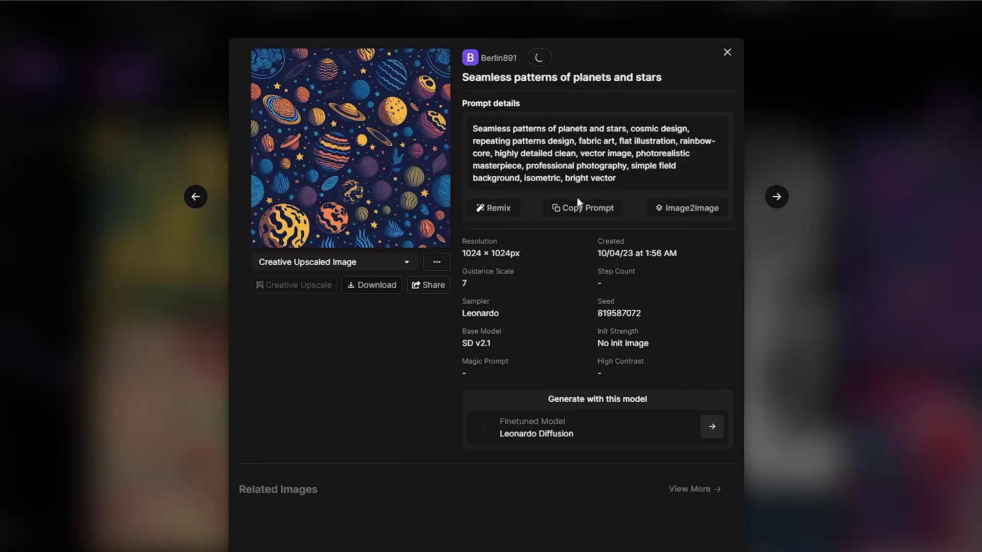
left_click_drag(472, 127, 628, 181)
left_click_drag(224, 71, 309, 70)
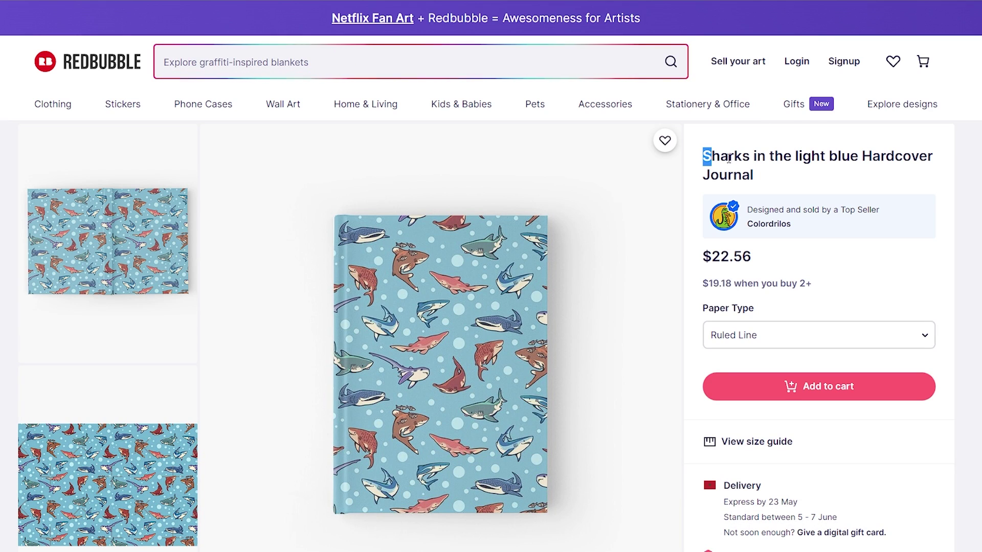
left_click_drag(729, 159, 862, 157)
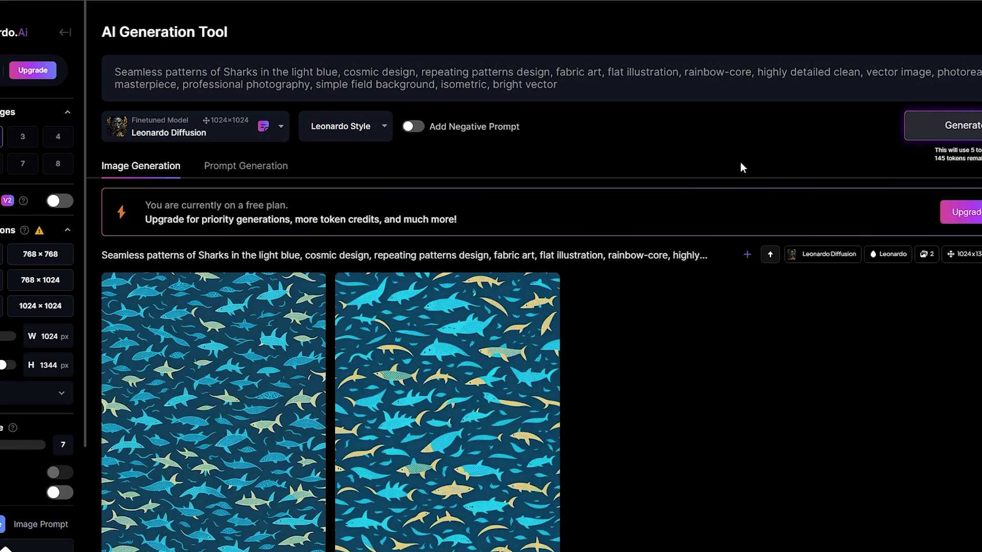
scroll(584, 238, "down", 2)
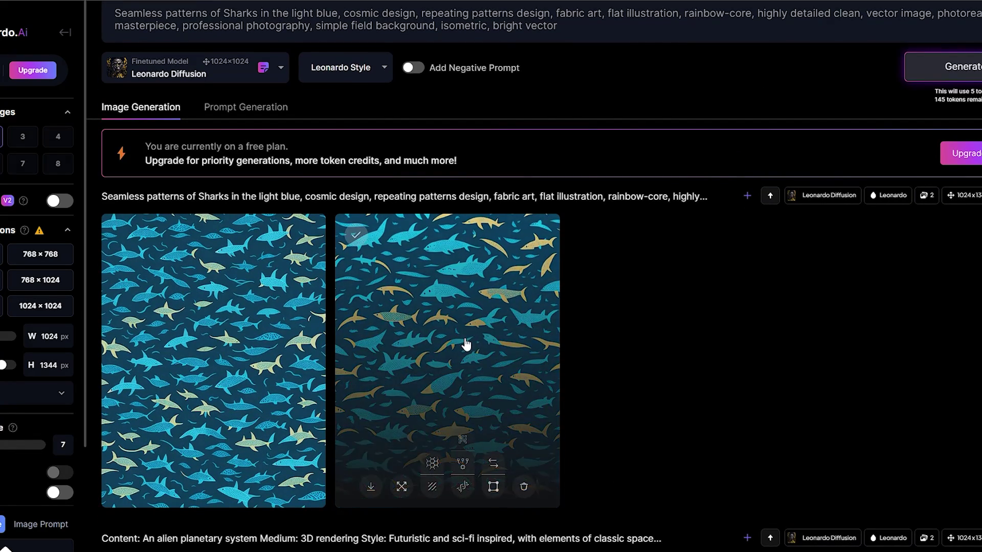
left_click(465, 339)
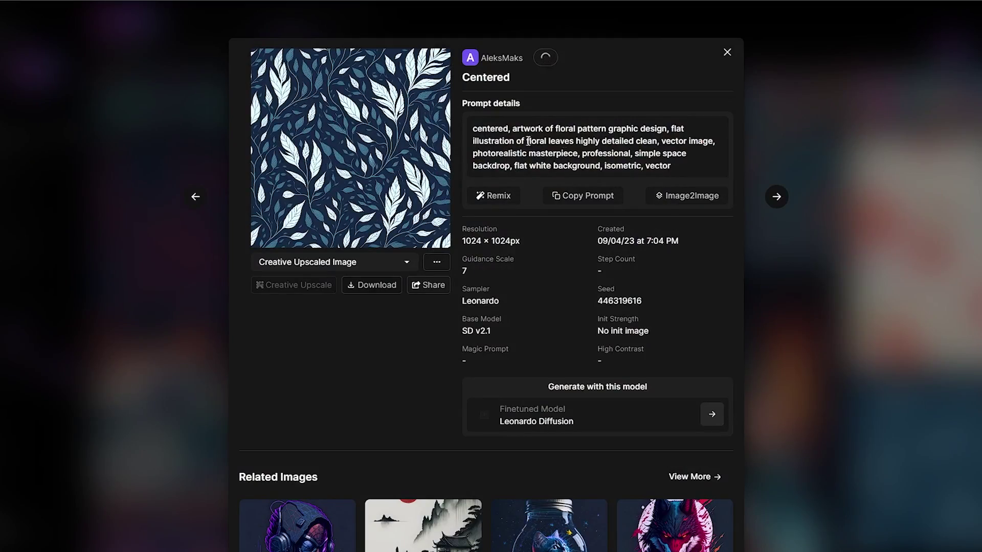
- Rework the Birds pattern prompt with 'sharks' and view the second new shark pattern full size
key("Escape")
scroll(637, 291, "down", 3)
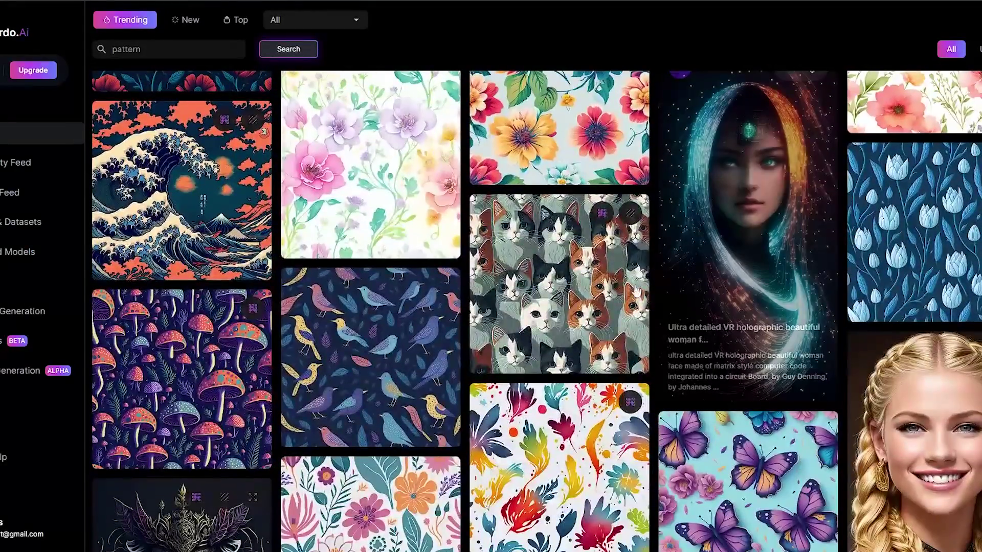
left_click(397, 357)
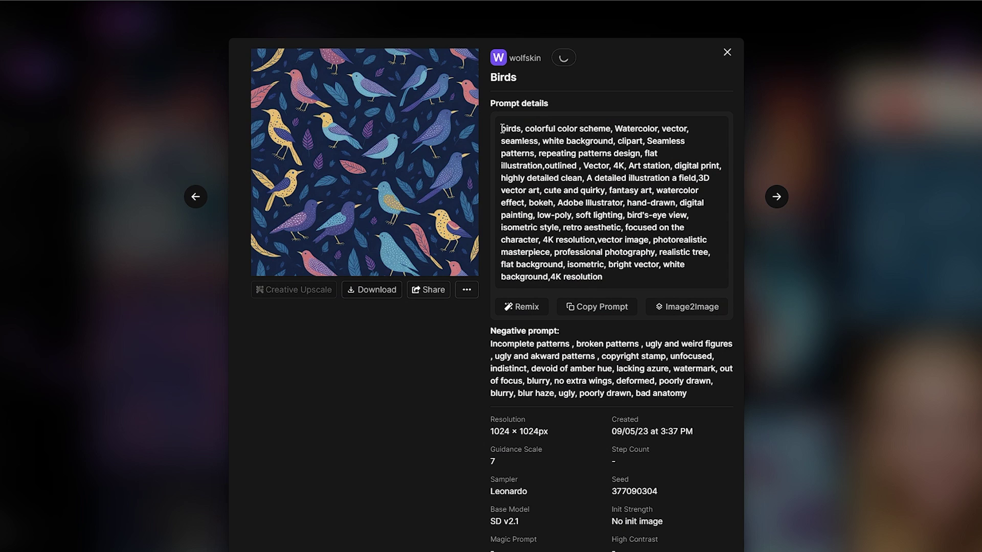
left_click_drag(503, 128, 636, 281)
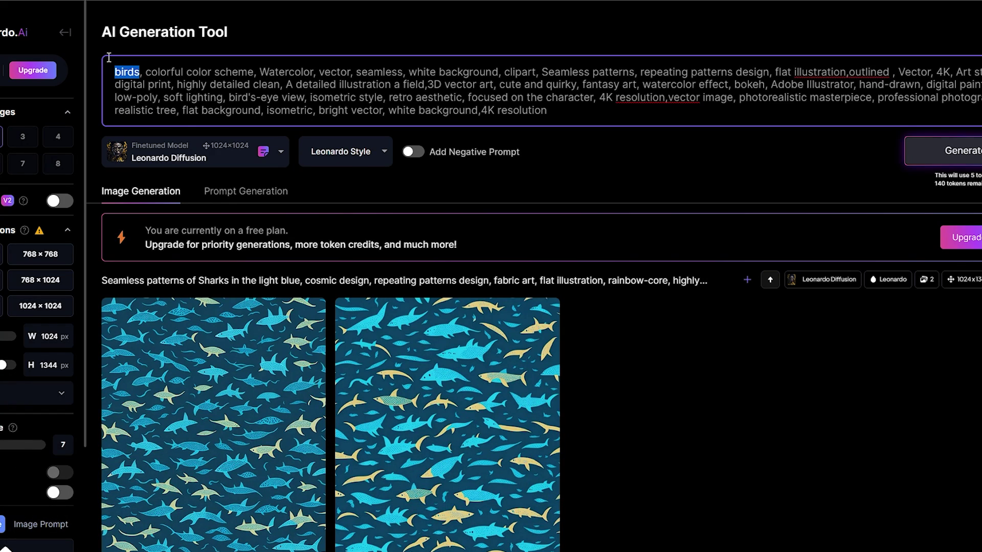
type("sharks")
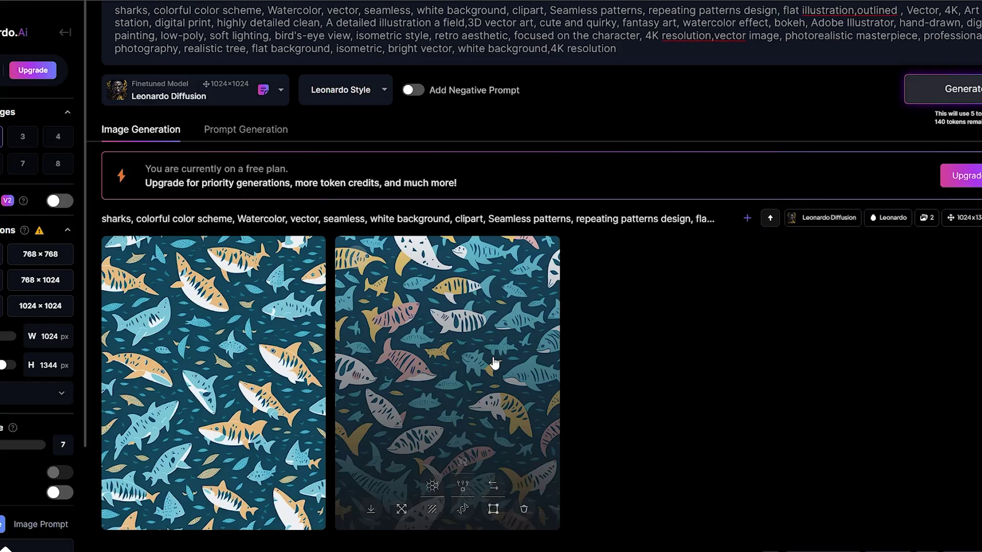
left_click(492, 358)
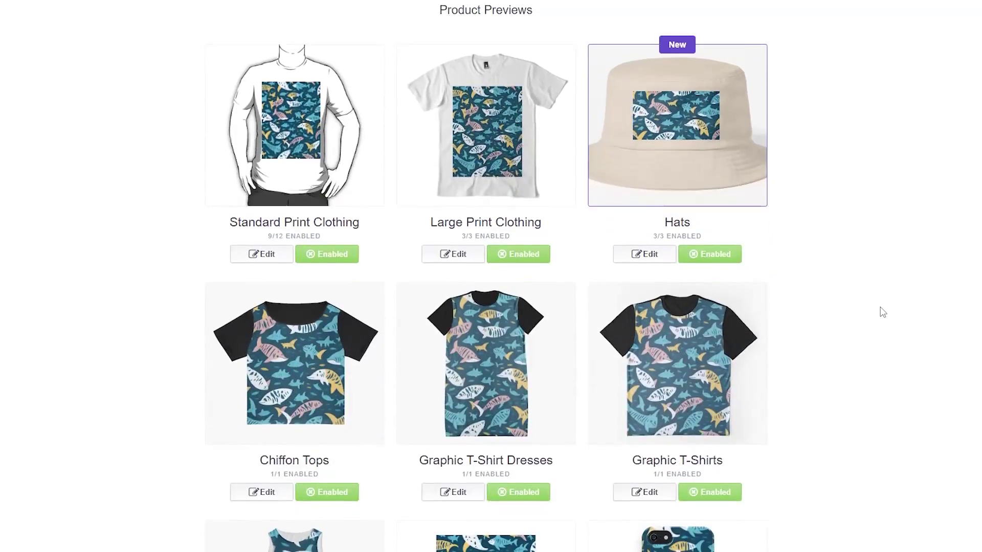
scroll(881, 311, "down", 5)
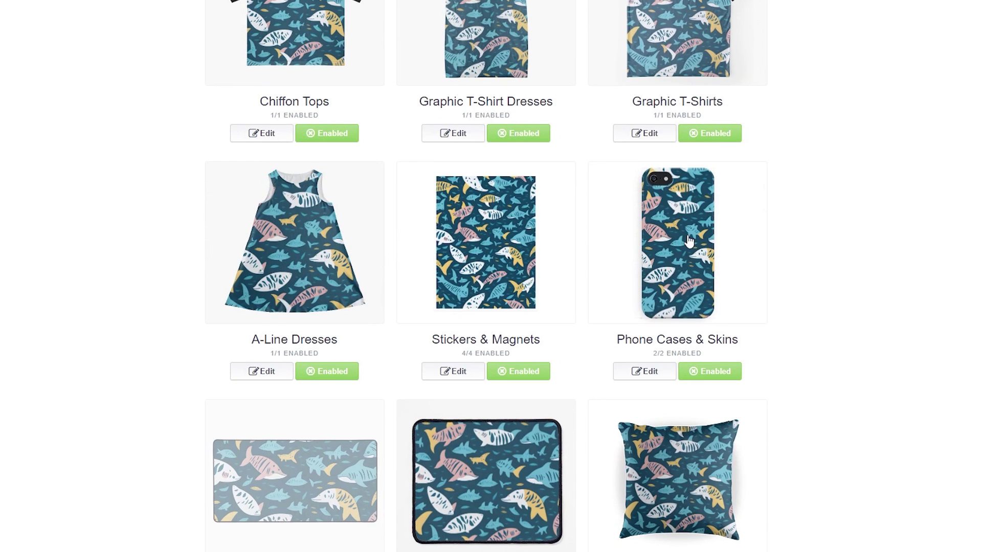
- Set the phone case's shark design to a Regular grid pattern tiling
scroll(689, 240, "down", 1)
left_click(643, 316)
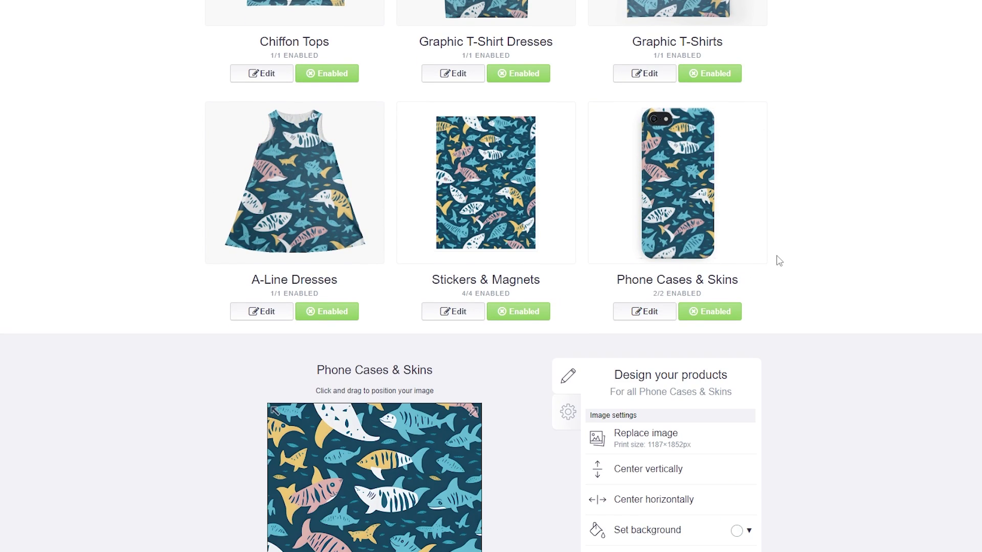
scroll(779, 261, "down", 4)
left_click(671, 357)
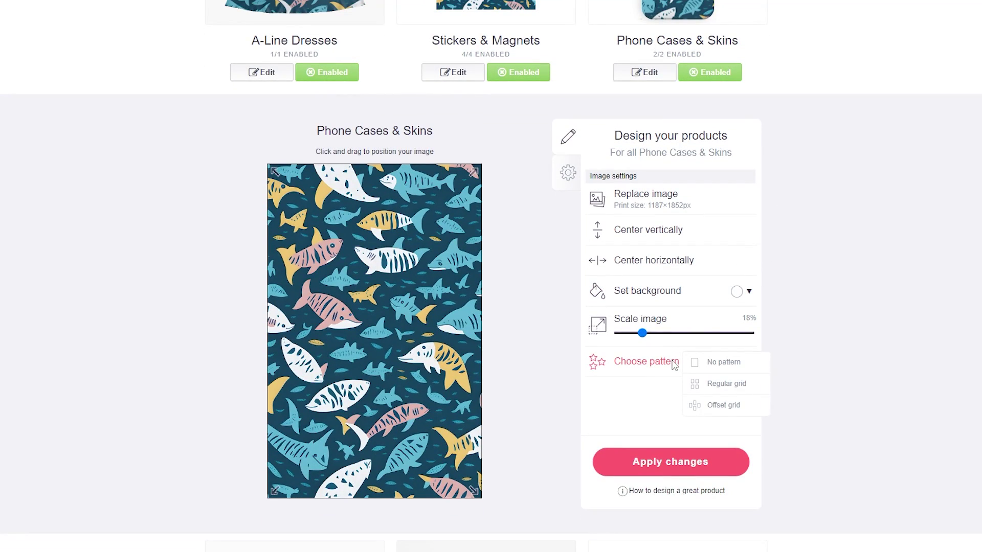
left_click(719, 384)
- Shrink the shark tile scale on the phone case, pillows and masks, down to 14%
scroll(716, 399, "up", 2)
mouse_move(643, 452)
left_mouse_down()
mouse_move(621, 453)
mouse_move(641, 457)
left_mouse_up()
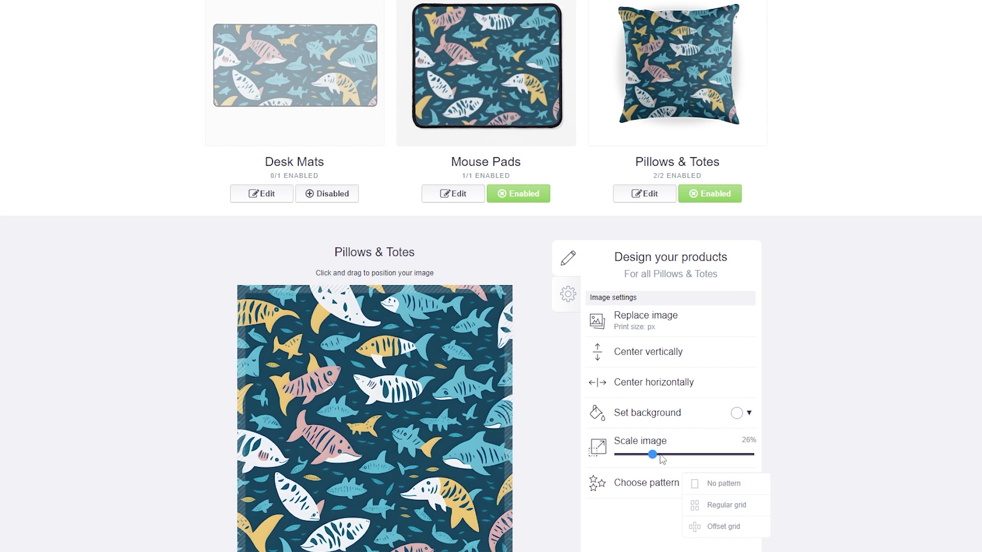
left_click_drag(663, 459, 658, 459)
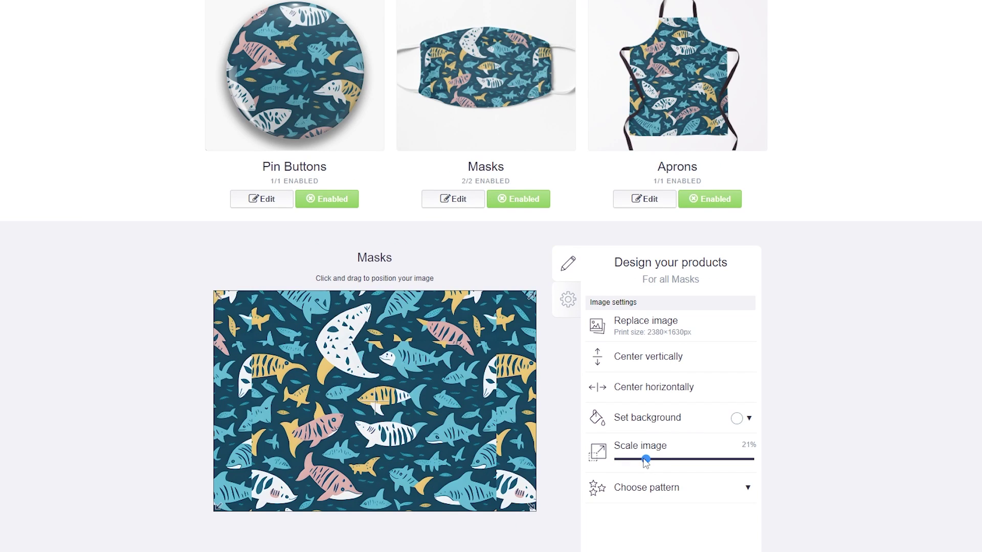
left_click_drag(644, 460, 641, 461)
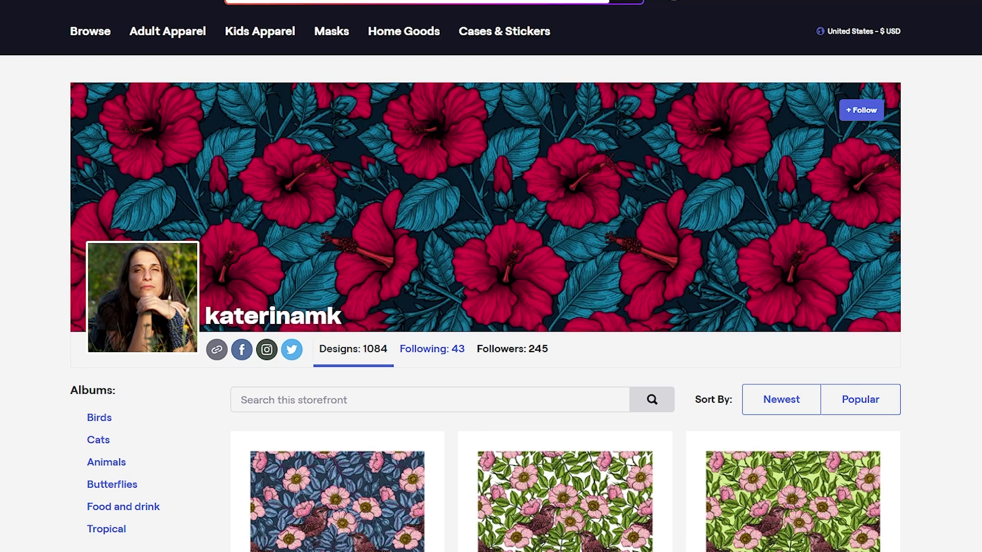
- Scroll the storefront and the Nightingales in the olive tree T-Shirt page down to More Products
scroll(684, 292, "down", 5)
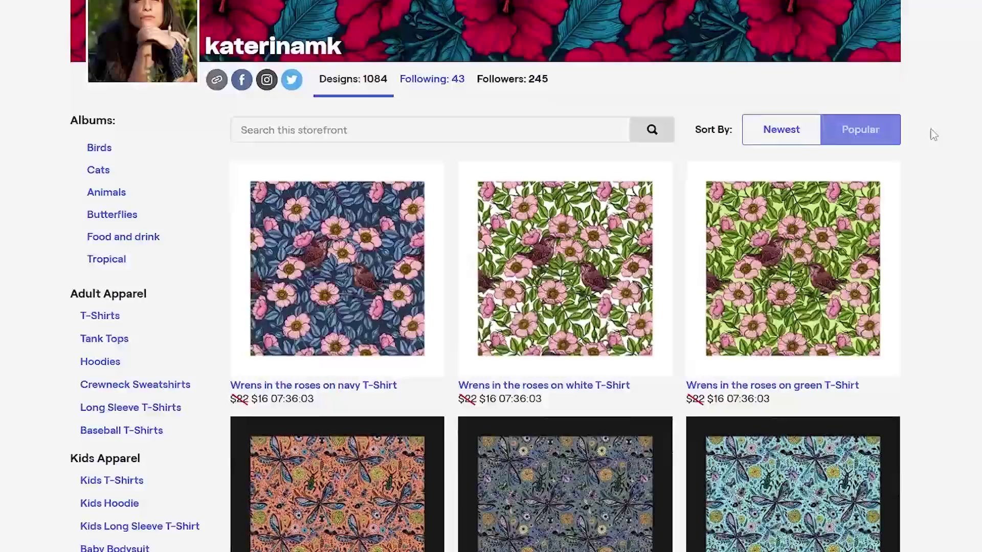
scroll(920, 164, "up", 5)
scroll(919, 165, "down", 4)
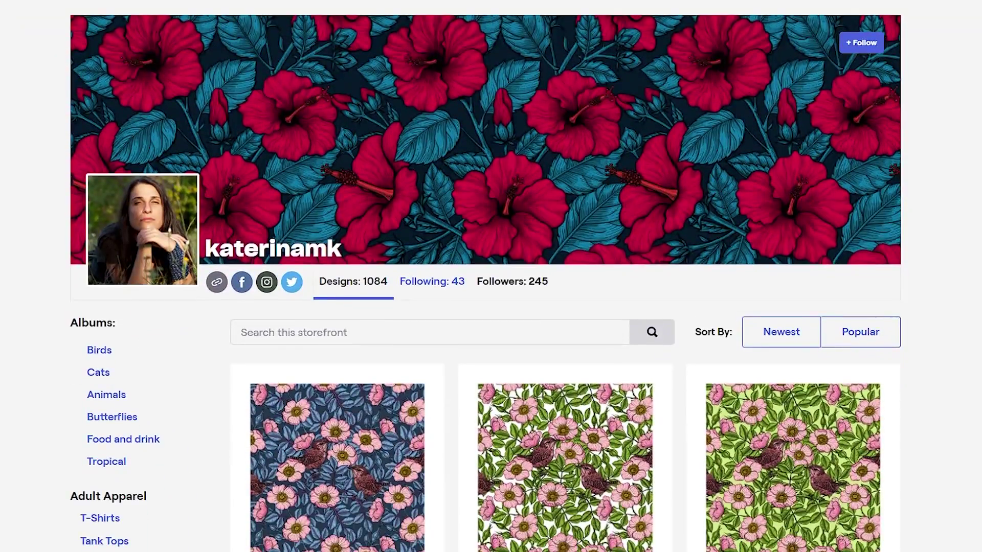
scroll(491, 276, "down", 3)
scroll(929, 235, "down", 10)
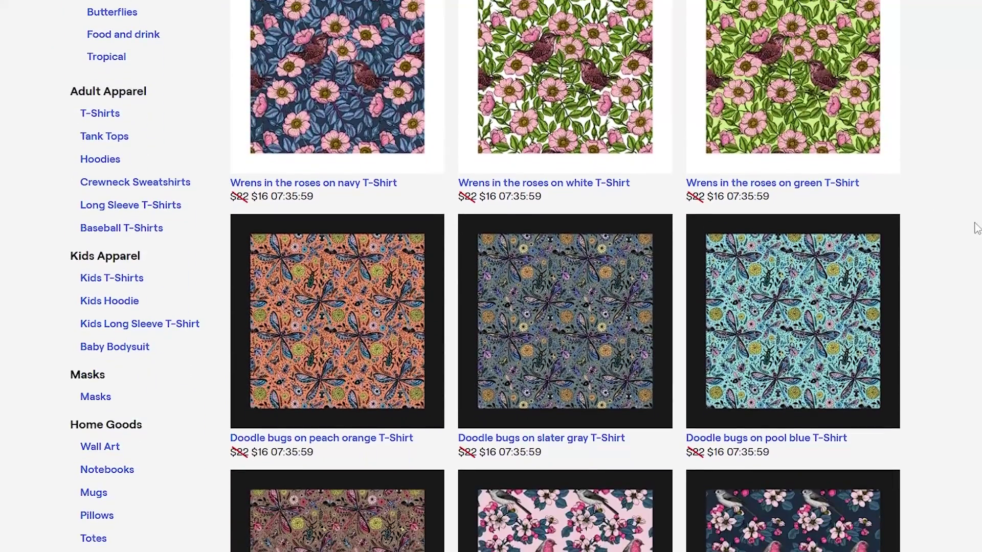
scroll(980, 230, "down", 6)
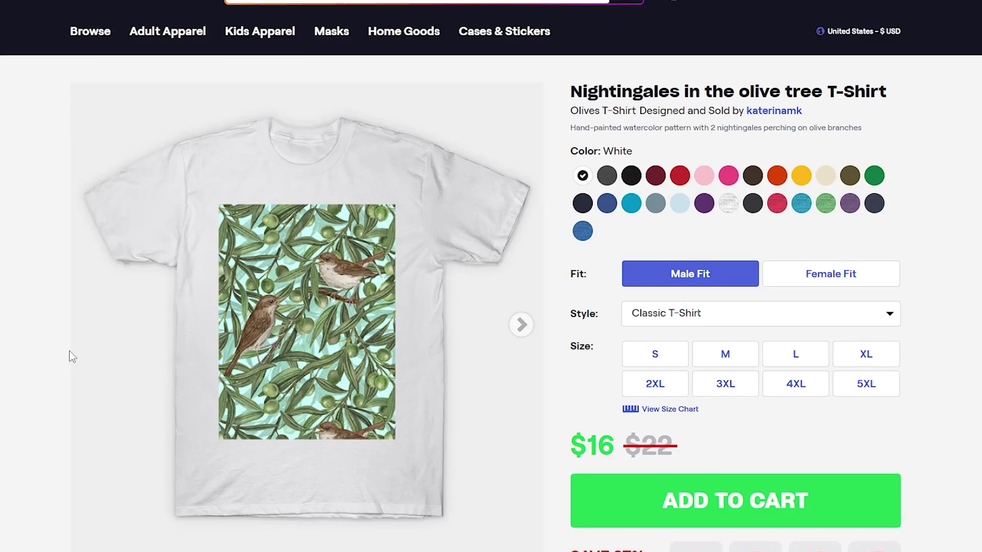
scroll(75, 353, "down", 10)
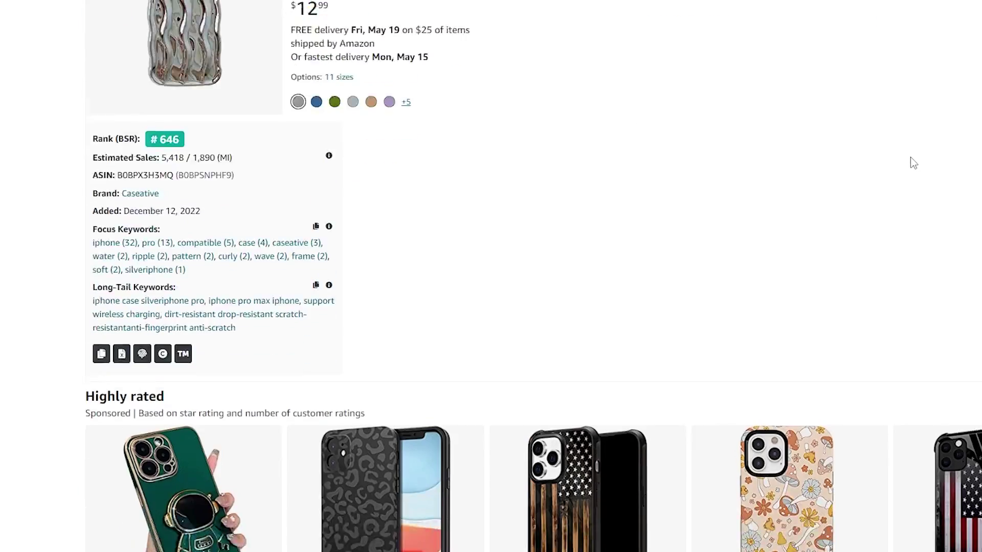
scroll(910, 157, "down", 15)
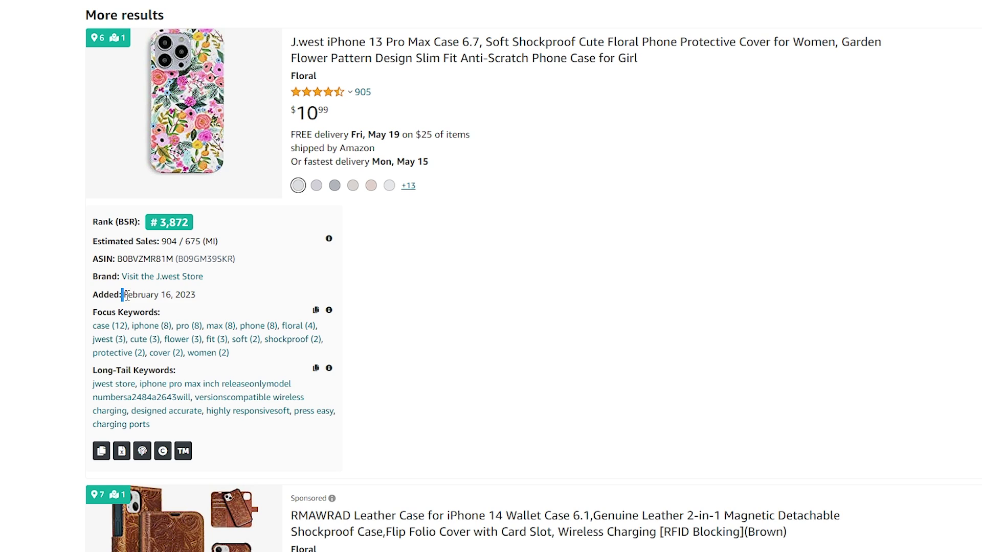
left_click_drag(126, 295, 221, 293)
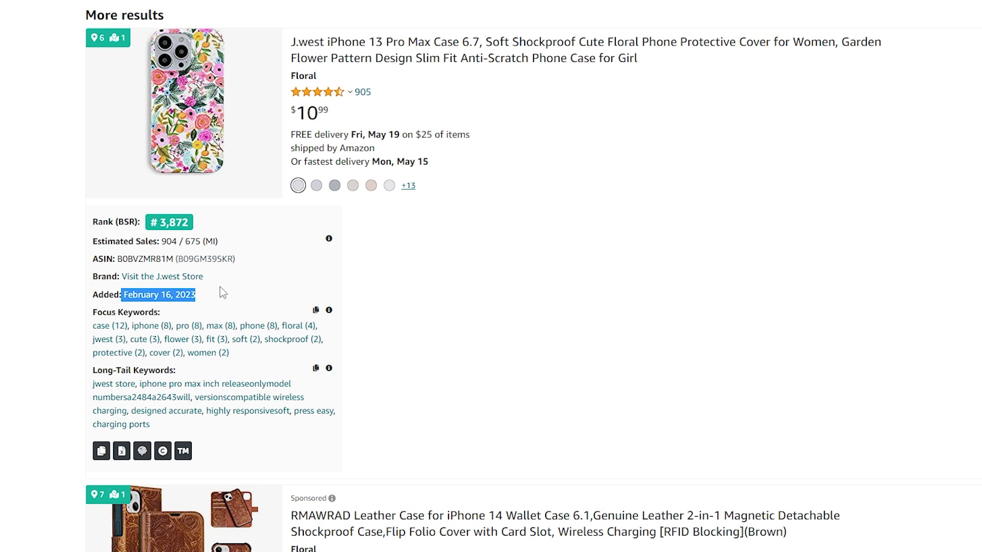
left_click(182, 308)
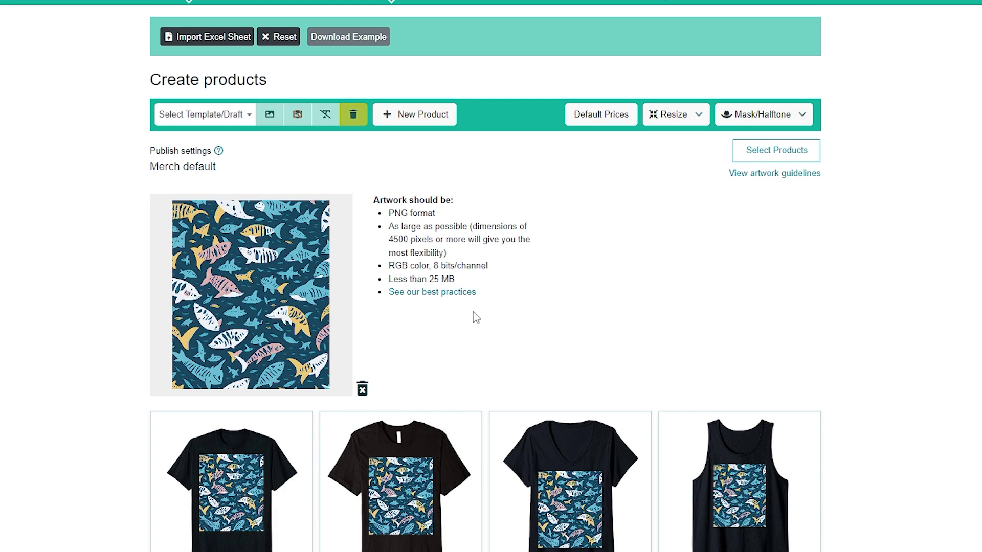
- Raise the iPhone case's Scale slider so the shark pattern covers the whole case
scroll(899, 302, "down", 9)
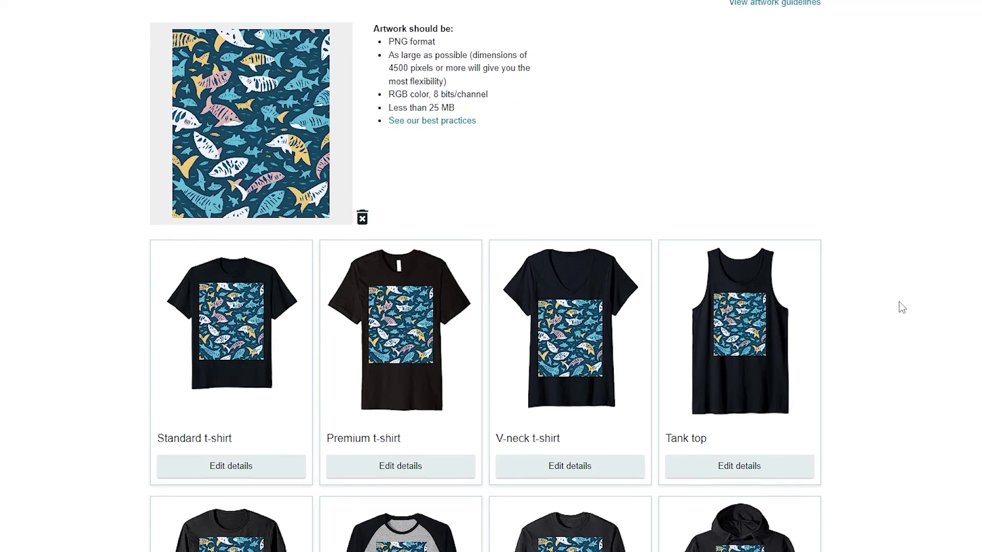
scroll(898, 301, "down", 7)
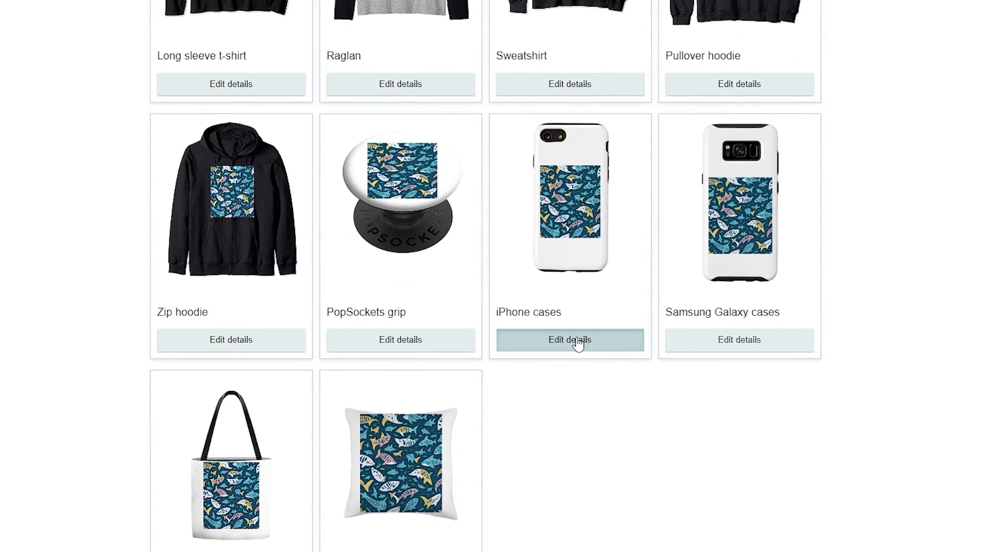
left_click(578, 345)
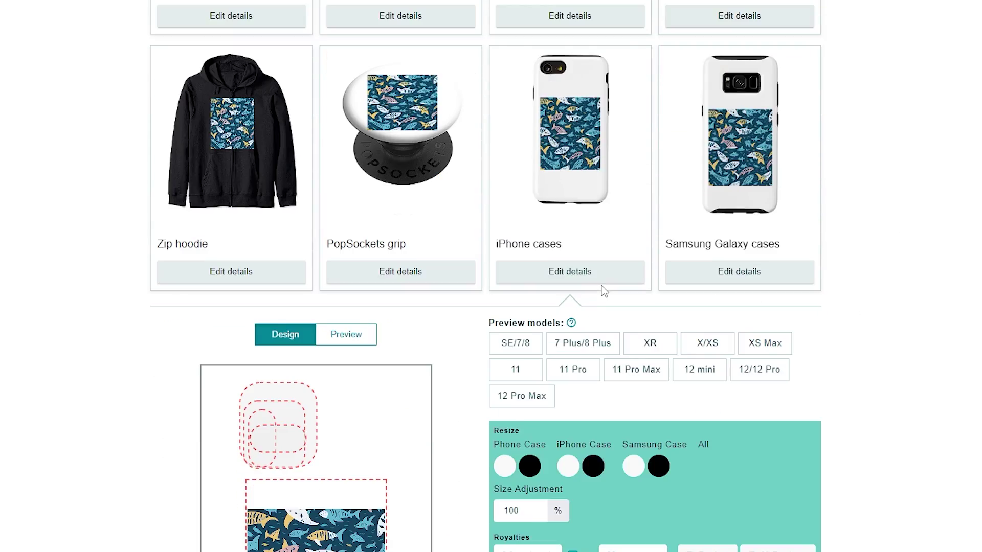
scroll(341, 389, "down", 3)
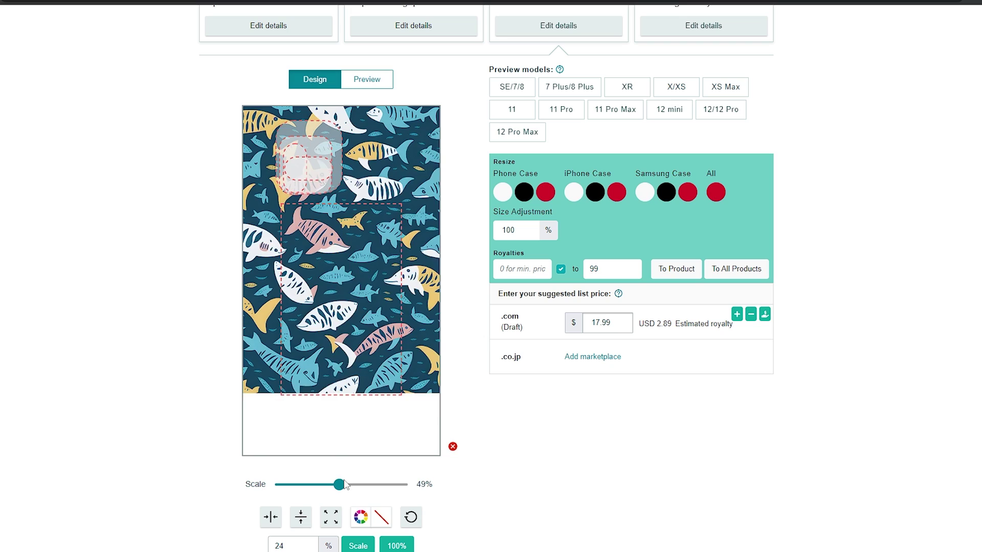
left_click_drag(339, 482, 356, 484)
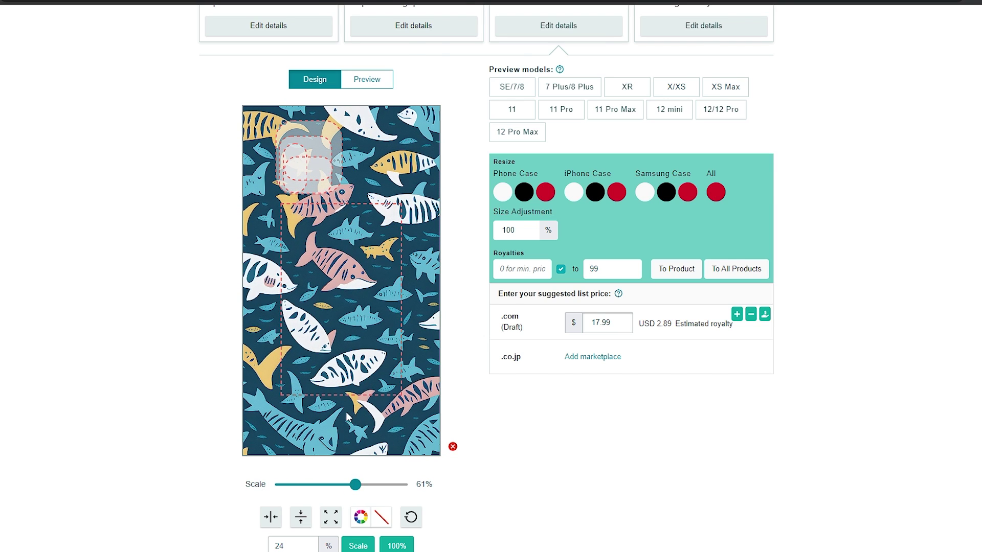
scroll(347, 417, "up", 5)
- Raise the PopSockets grip's Scale slider so the shark pattern fills the grip
scroll(866, 346, "down", 5)
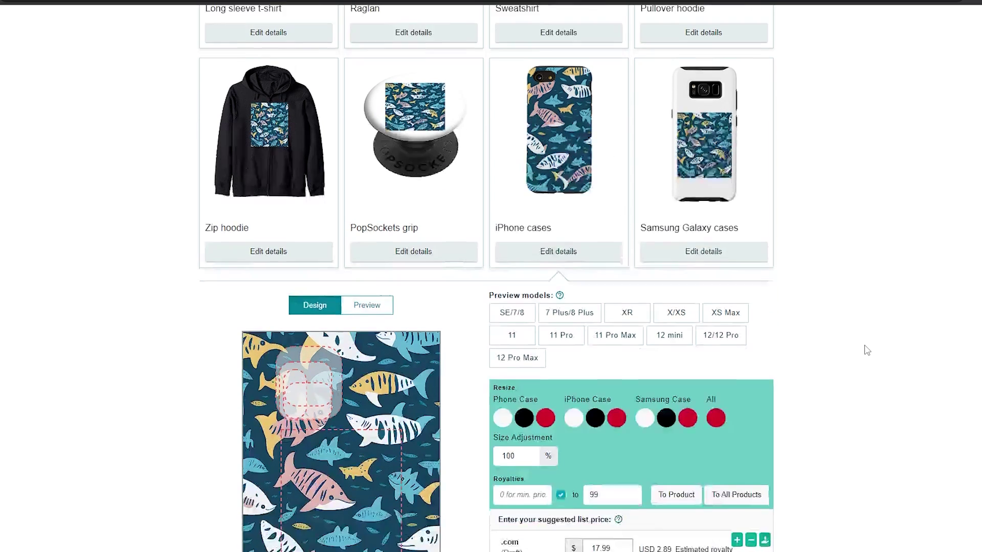
left_click(414, 26)
left_click_drag(281, 392, 308, 393)
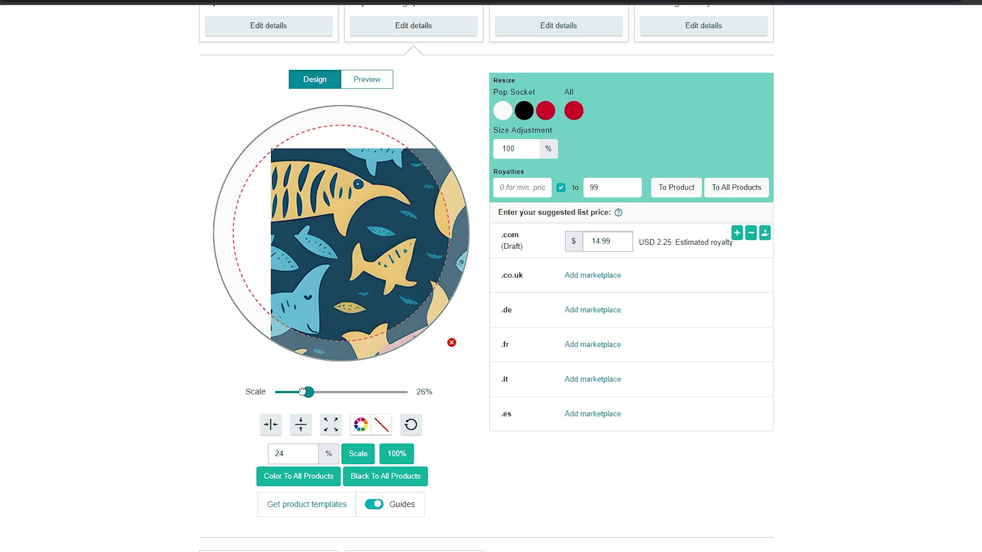
scroll(430, 172, "up", 4)
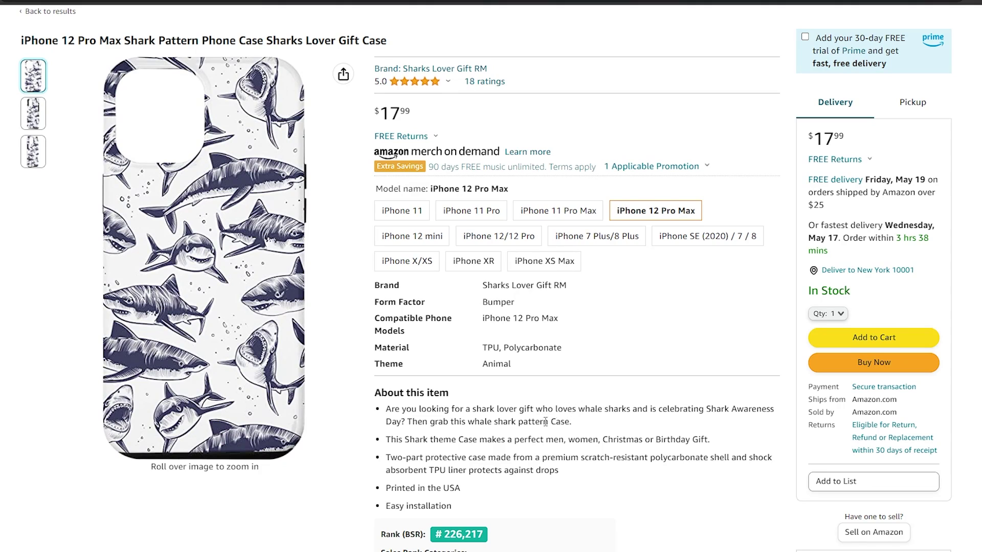
- Copy 'Shark Pattern' and 'Sharks Lover' from the Amazon listing title into the Merch design title
scroll(545, 422, "down", 1)
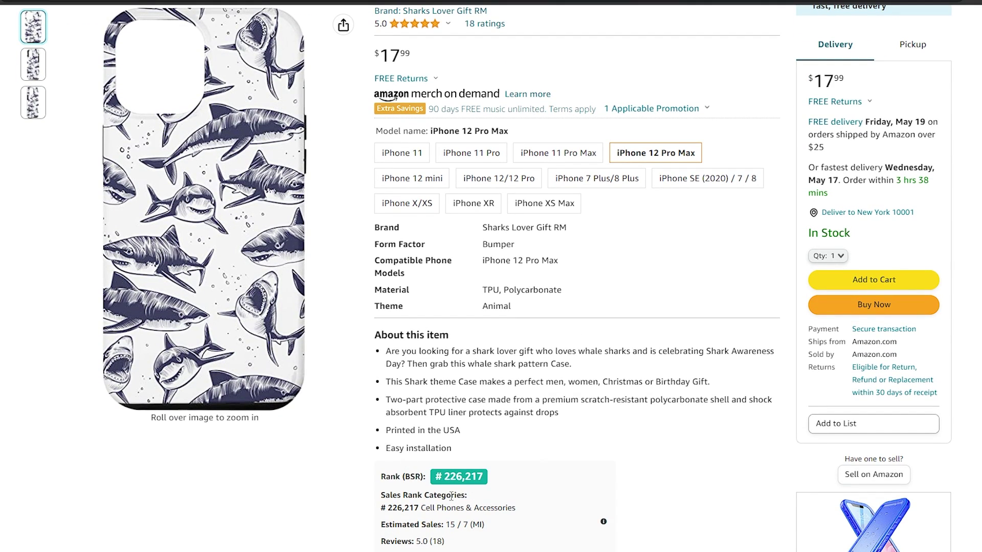
scroll(543, 474, "up", 2)
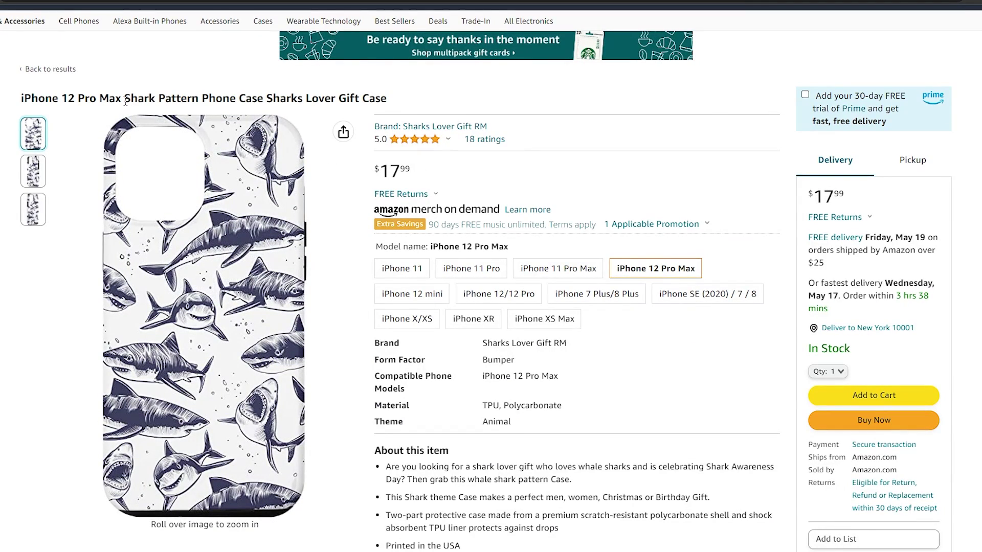
left_click_drag(126, 101, 200, 100)
left_click_drag(264, 99, 336, 96)
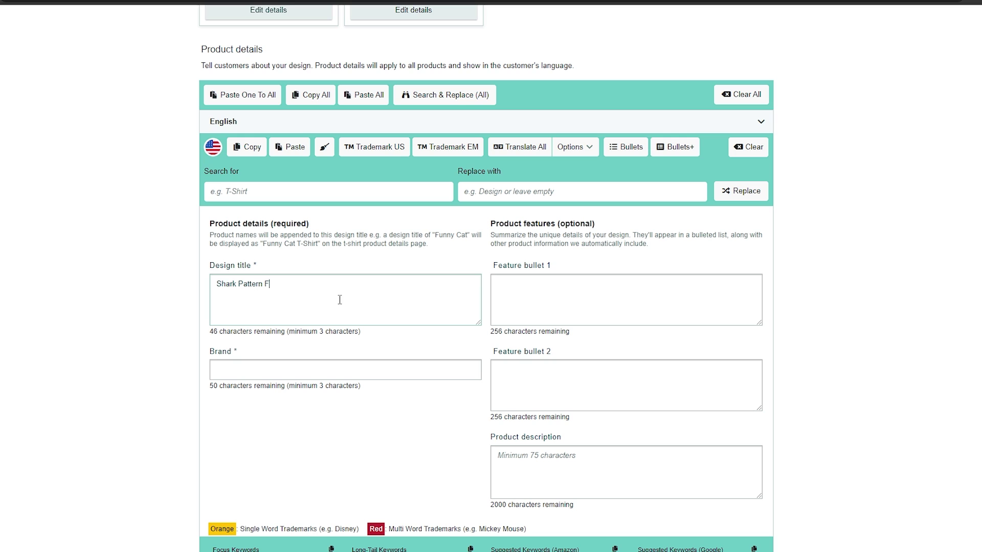
type("Sharks Lover")
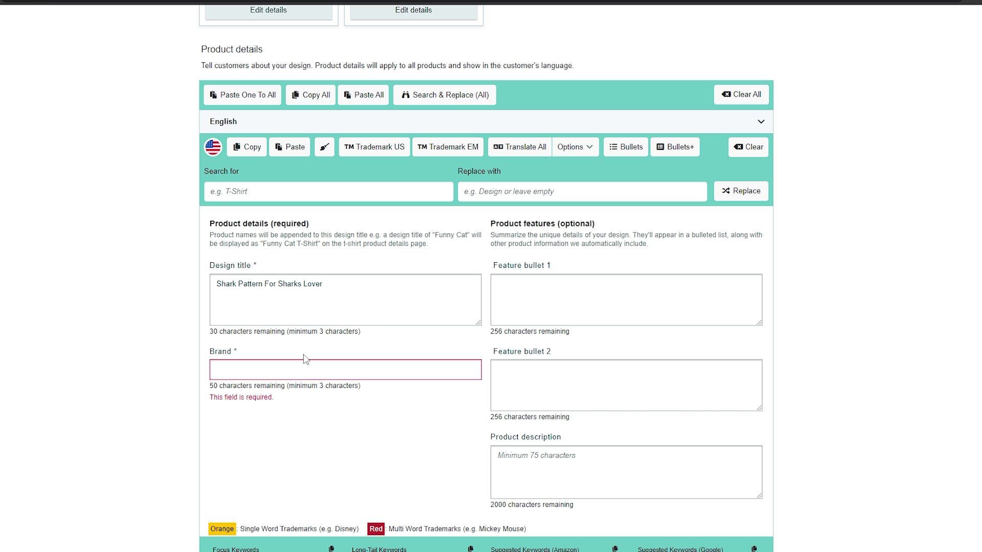
- Enter 'Sharks Lover' as Brand and ask ChatGPT to rewrite the first competitor bullet using the same keywords
left_click(259, 369)
type("Sharks Lover")
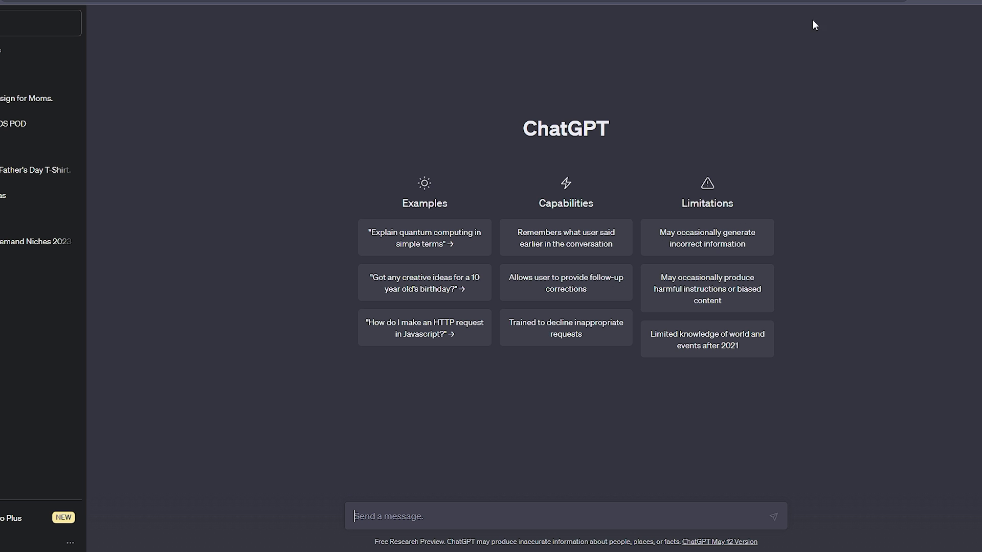
left_click(563, 509)
left_click_drag(387, 351, 579, 365)
key("ctrl+c")
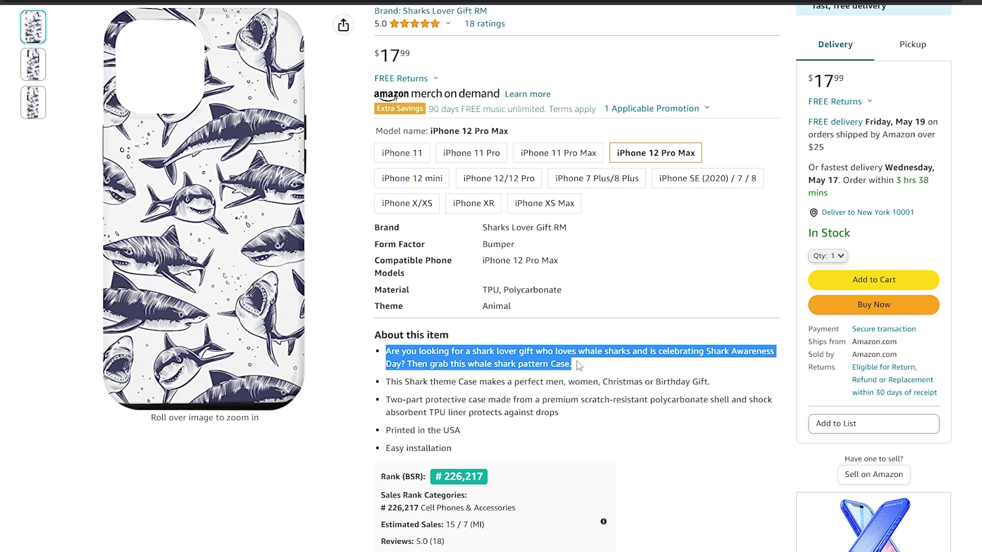
type("rewrite this using the same")
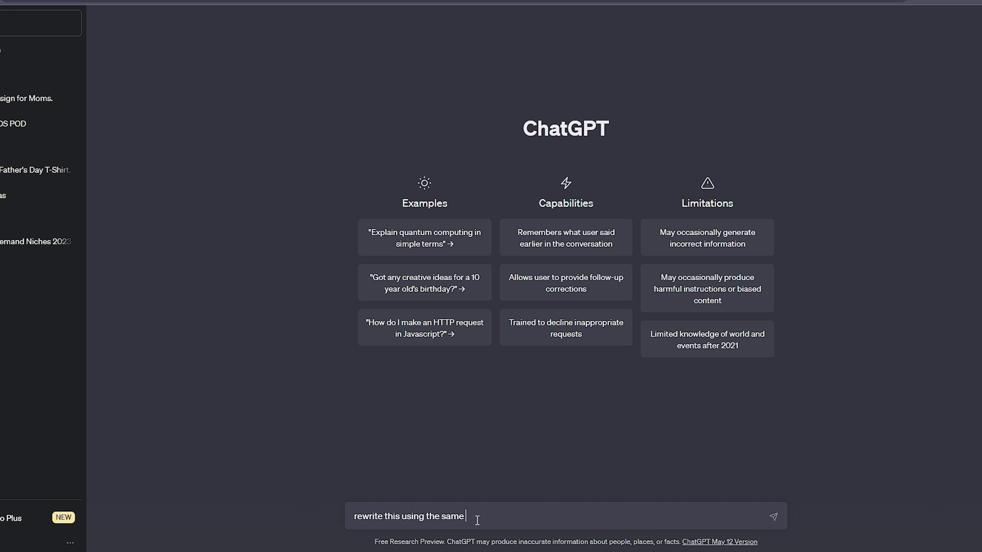
type(" keywords \"")
key("ctrl+v")
type("\"")
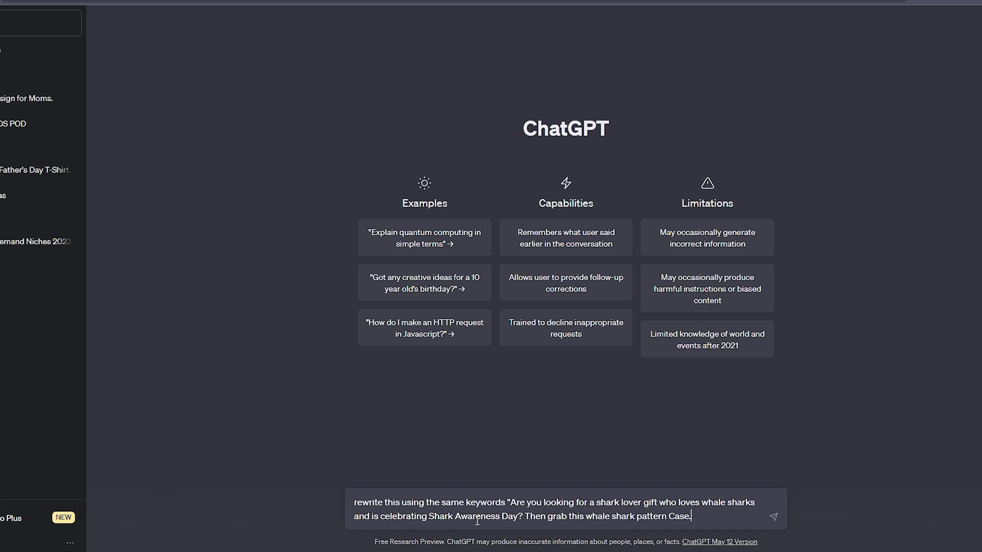
key("Return")
- Put ChatGPT's rewrite into Feature bullet 1, copy the Shark theme Case bullet, and run Trademark US
left_click_drag(376, 91, 421, 127)
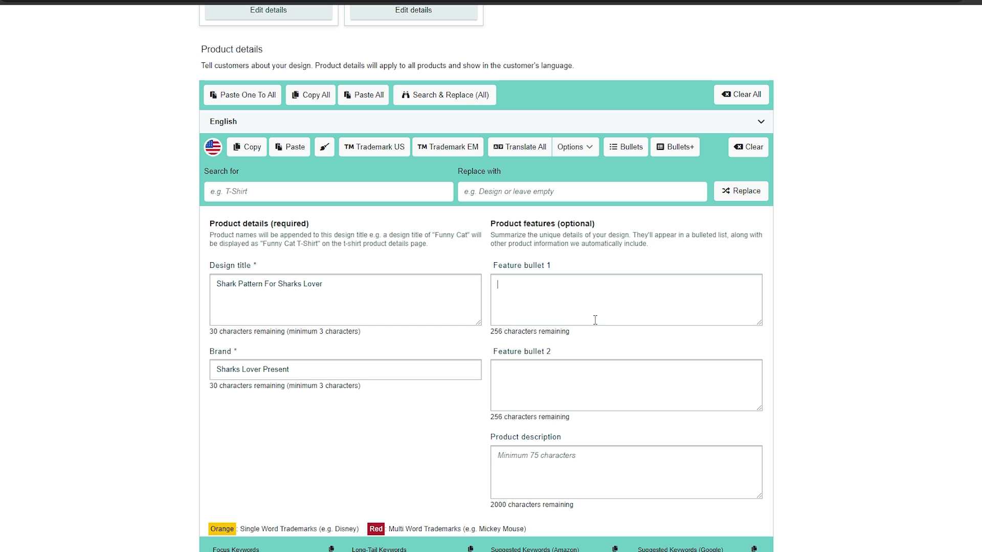
type("If you're in search of a present for someone who has a fondness for whale sharks and is observing Shark Awareness Day, consider getting them this Case featuring a whale shark pattern.")
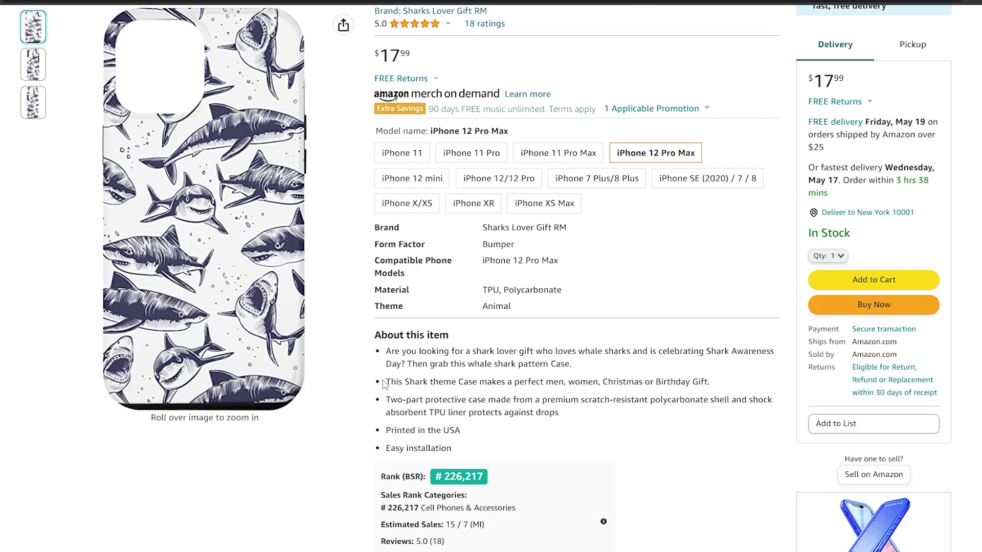
left_click_drag(385, 381, 667, 400)
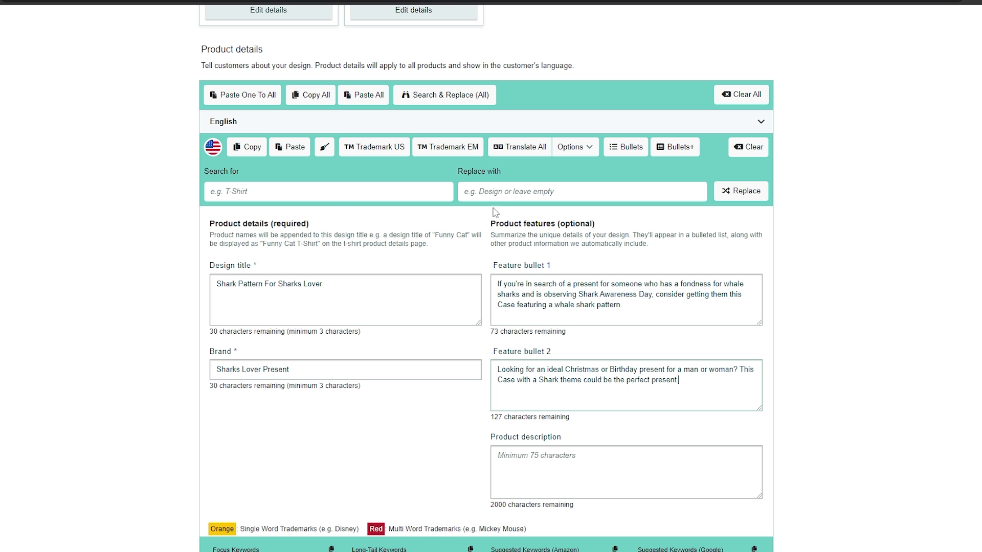
left_click(382, 153)
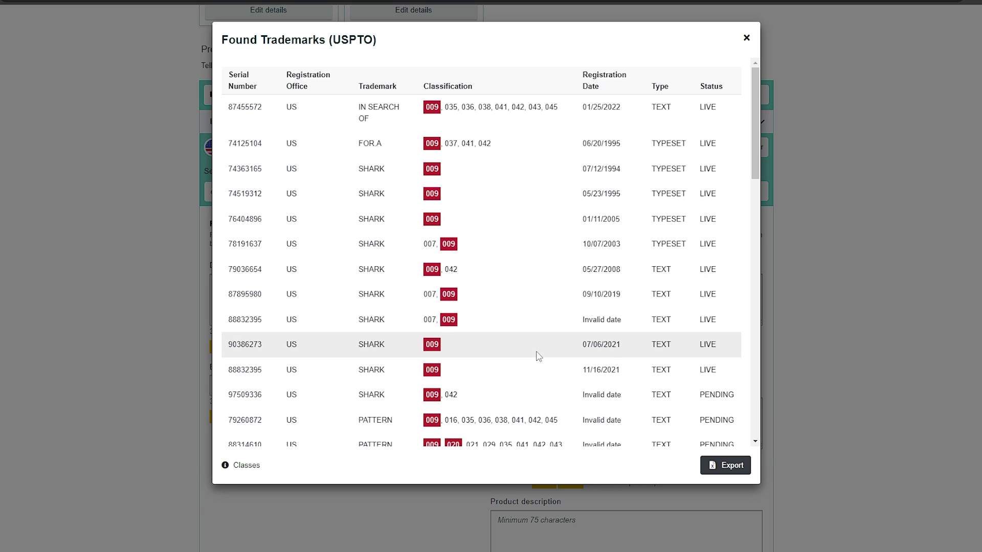
- Check the flagged 'IN SEARCH OF' trademark, then fill Product description with both bullets and title text
left_click_drag(359, 104, 398, 122)
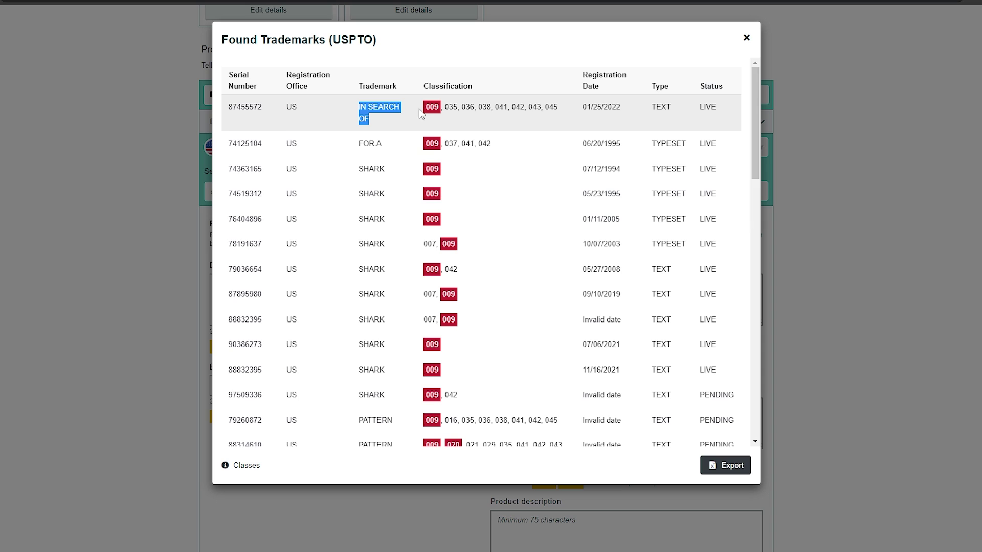
left_click(747, 38)
scroll(575, 465, "down", 1)
left_click(575, 465)
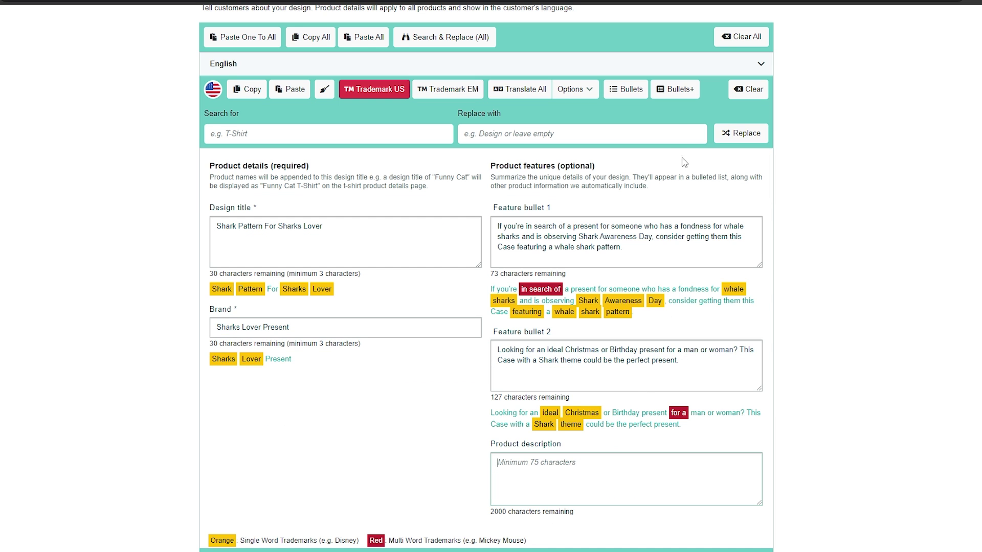
left_click(676, 92)
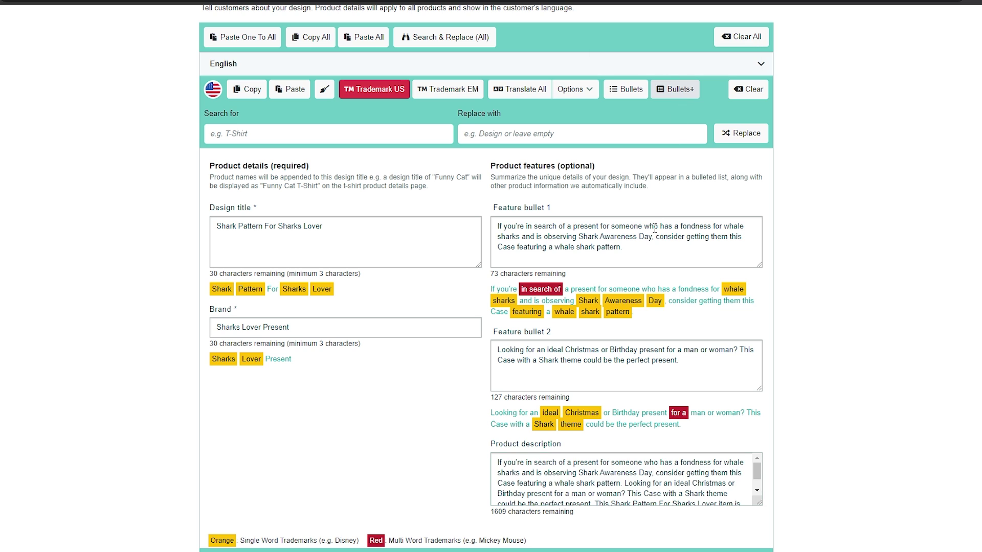
scroll(667, 468, "down", 1)
scroll(655, 476, "up", 2)
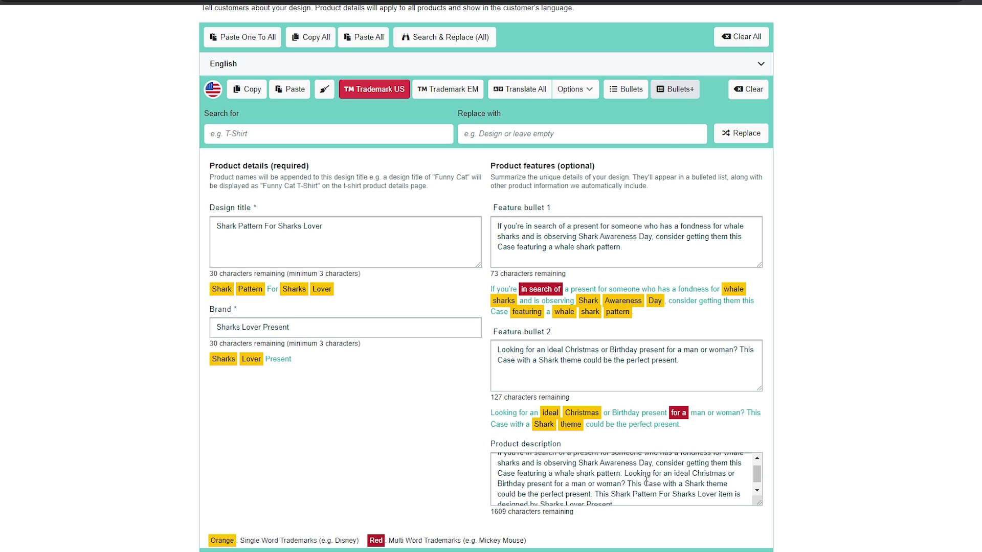